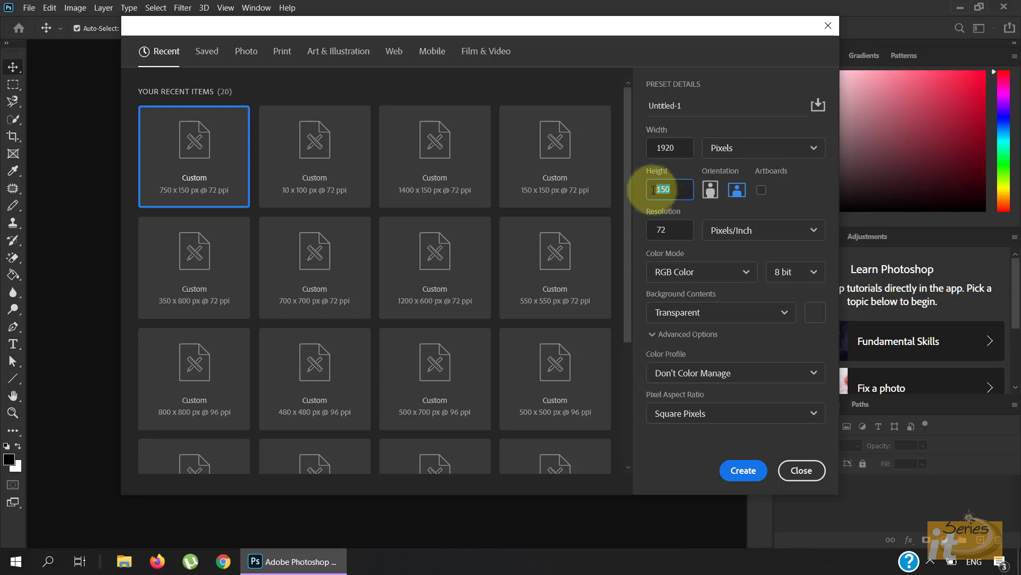
Set the new document's height to 1280 pixels and its background contents to White, and create the document
{"action": "type", "text": "1280"}
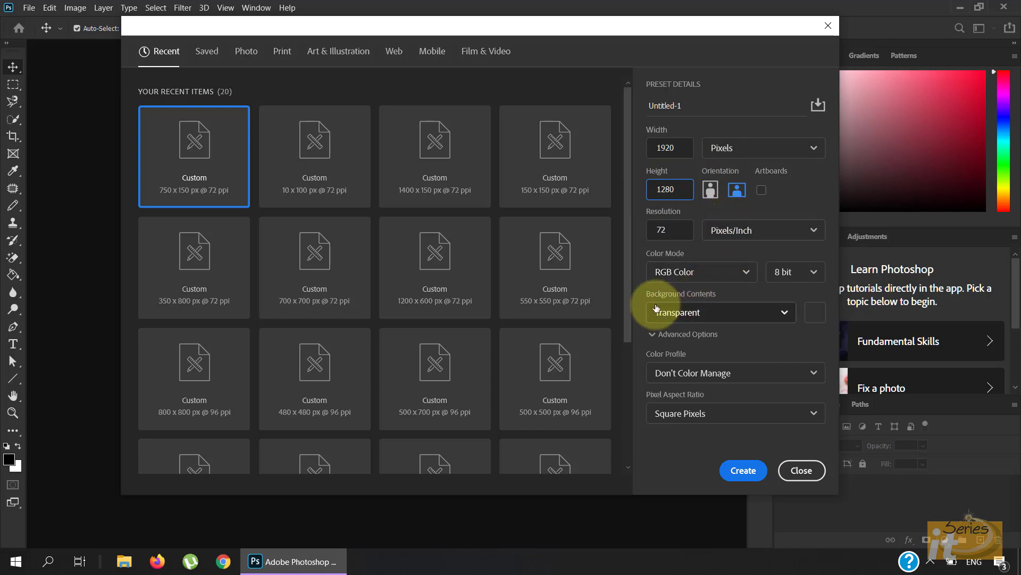
{"action": "left_click", "coordinate": [718, 317]}
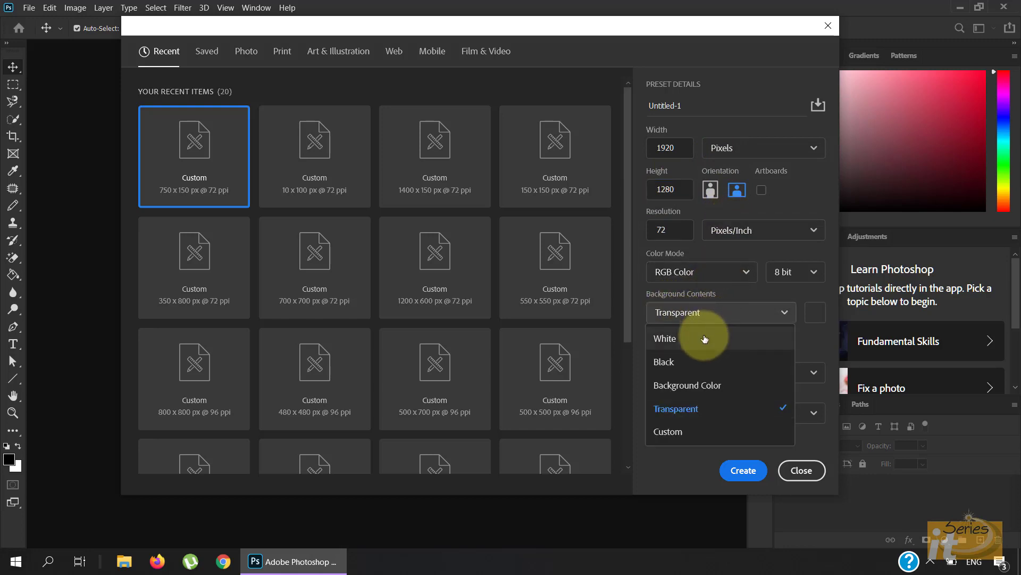
{"action": "left_click", "coordinate": [705, 339]}
{"action": "left_click", "coordinate": [744, 471]}
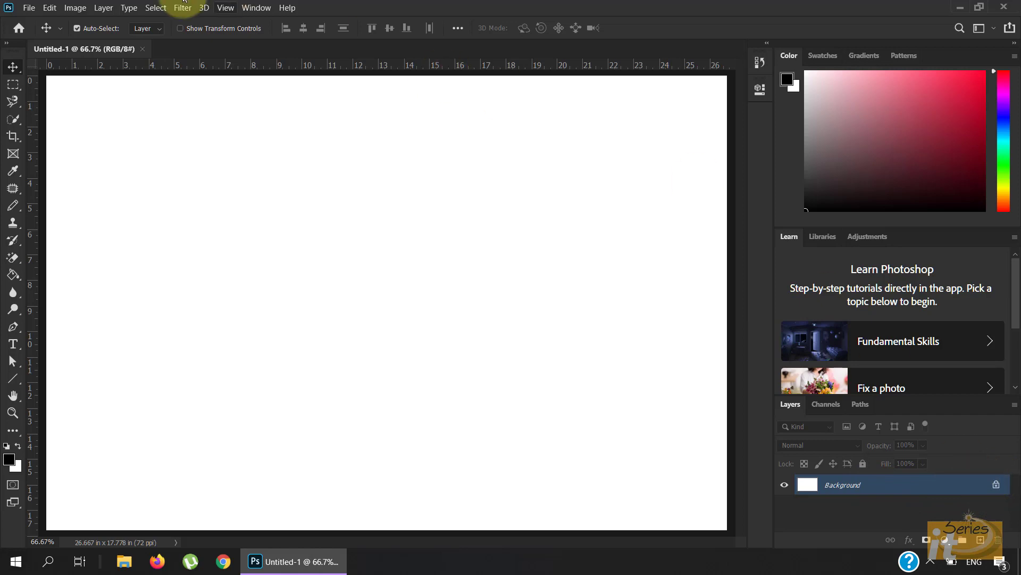
Open the images cat1.jpg and cat2.jpg together from the Desktop folder
{"action": "left_click", "coordinate": [28, 7]}
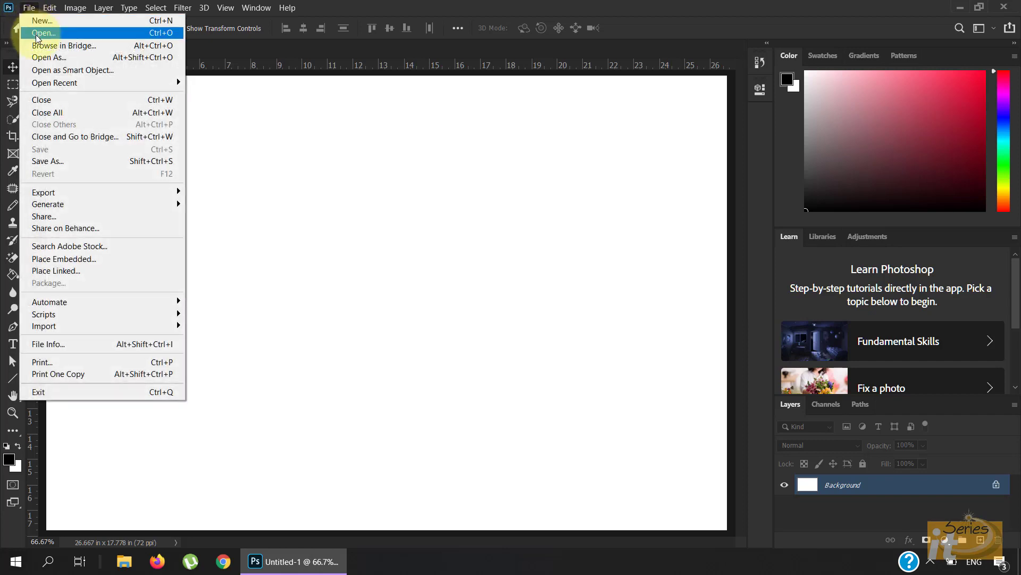
{"action": "left_click", "coordinate": [36, 33]}
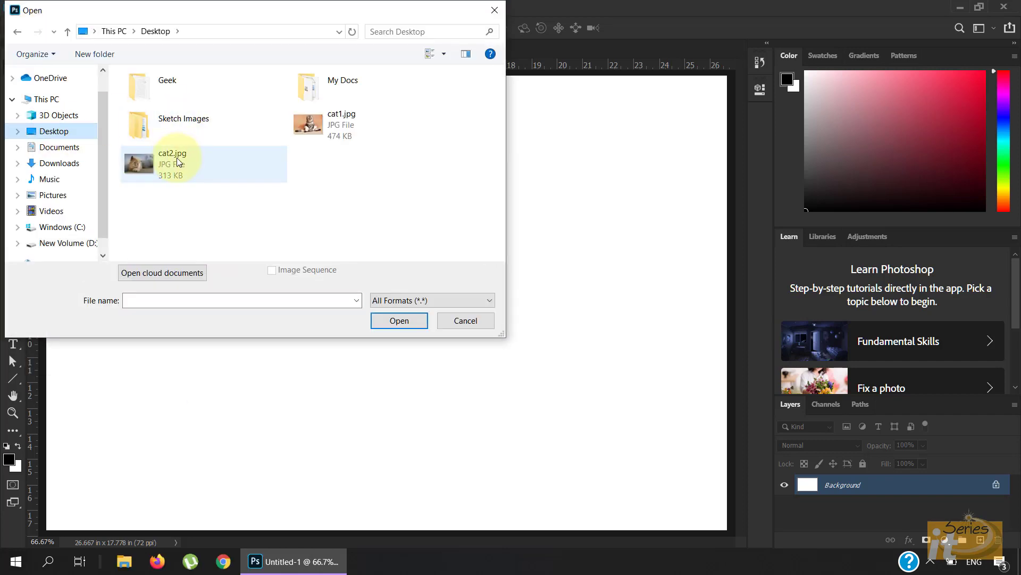
{"action": "left_click", "coordinate": [181, 157]}
{"action": "left_click", "coordinate": [323, 131], "text": "ctrl"}
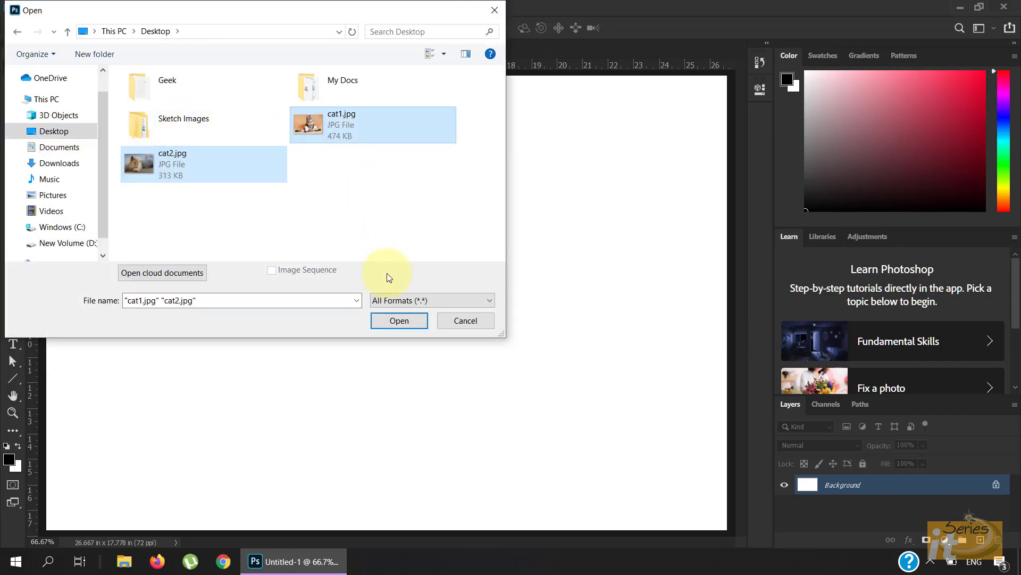
{"action": "left_click", "coordinate": [398, 319]}
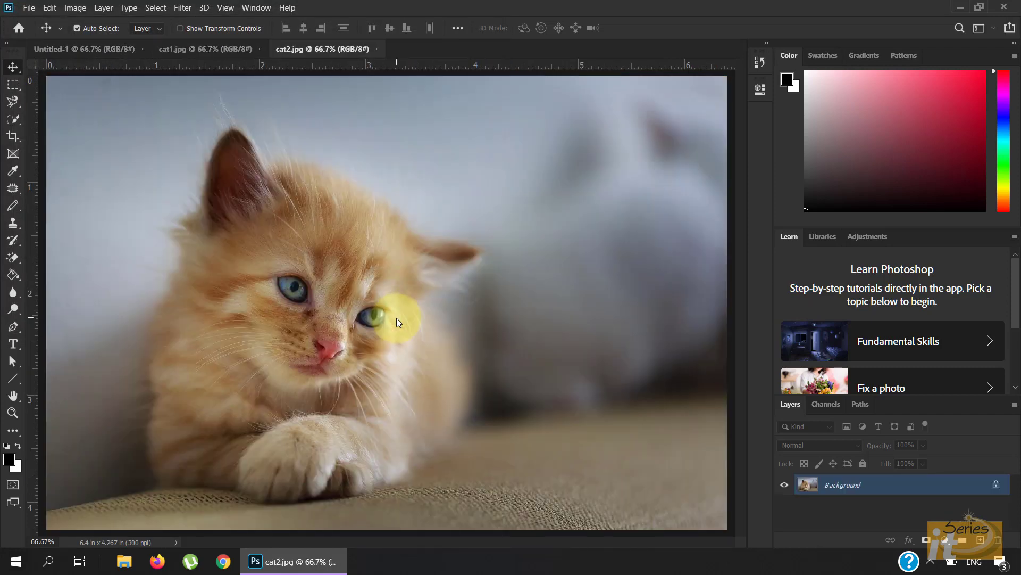
Copy the cat1.jpg image into the Untitled-1 document as a new layer and align it to cover the whole canvas
{"action": "left_click", "coordinate": [211, 48]}
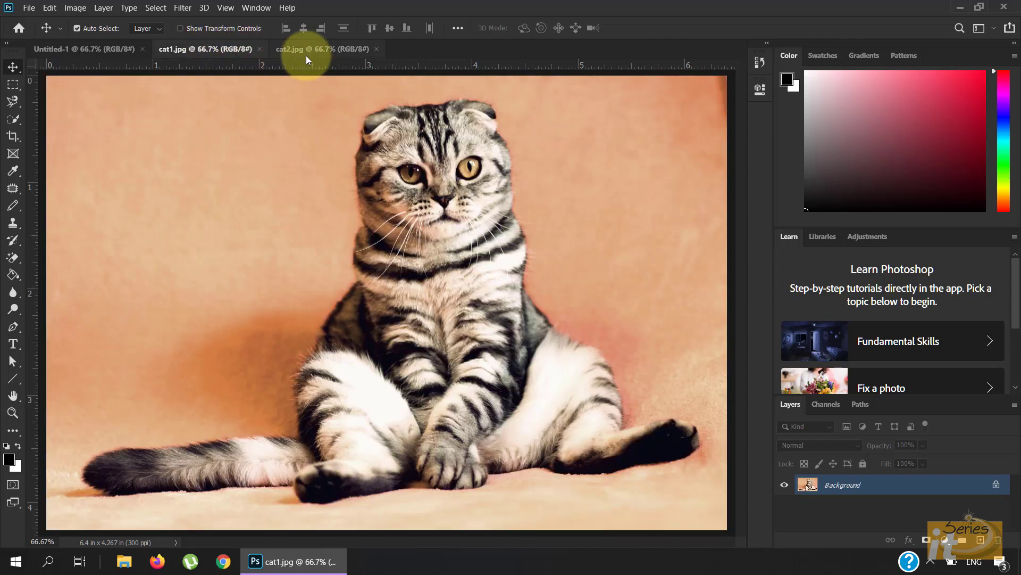
{"action": "left_click", "coordinate": [101, 48]}
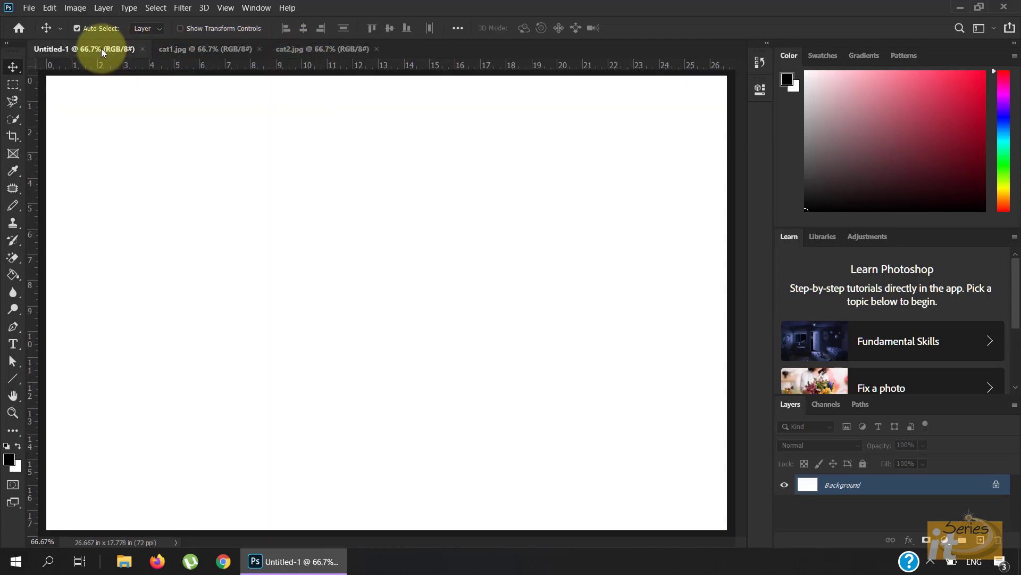
{"action": "left_click", "coordinate": [190, 48]}
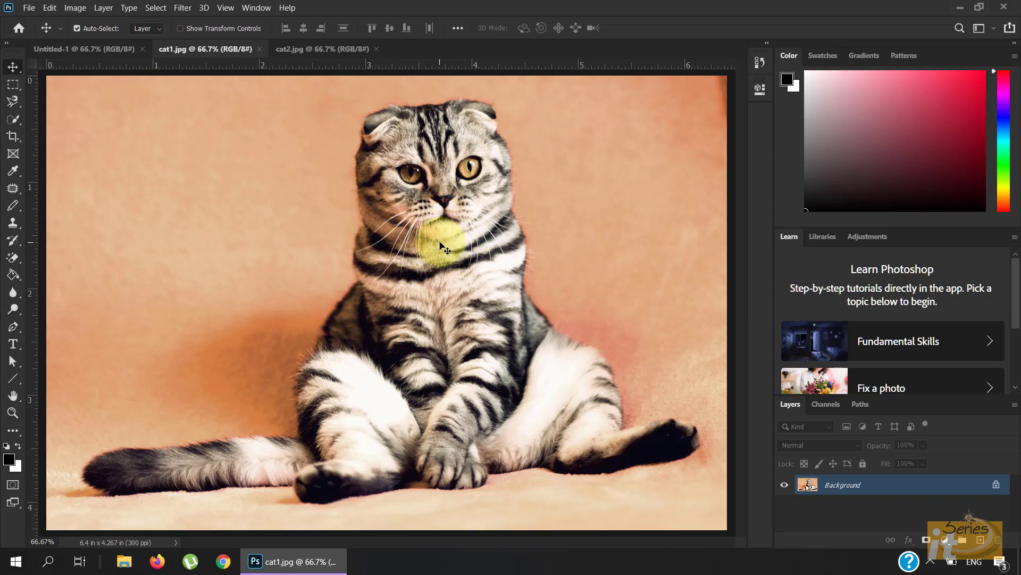
{"action": "left_click_drag", "start_coordinate": [441, 245], "coordinate": [359, 289]}
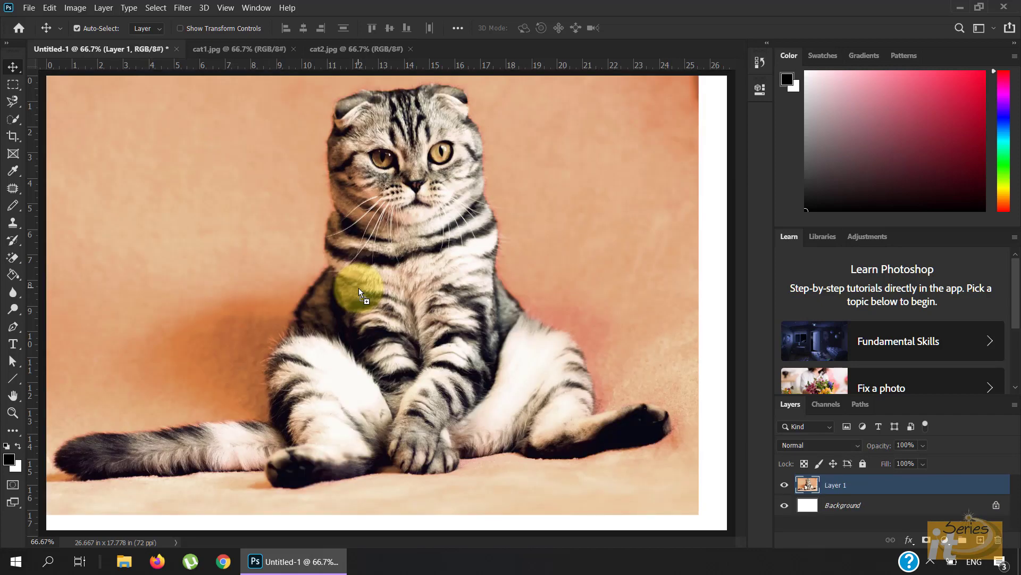
{"action": "left_click_drag", "start_coordinate": [331, 250], "coordinate": [356, 268]}
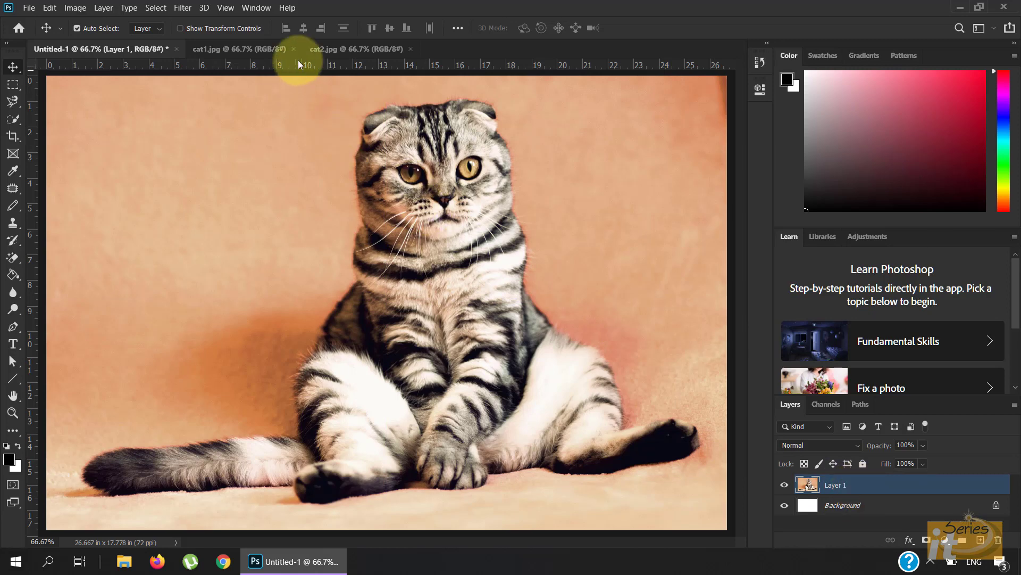
Copy the cat2.jpg image into Untitled-1 as a layer covering the whole canvas, and close both source images
{"action": "left_click", "coordinate": [329, 49]}
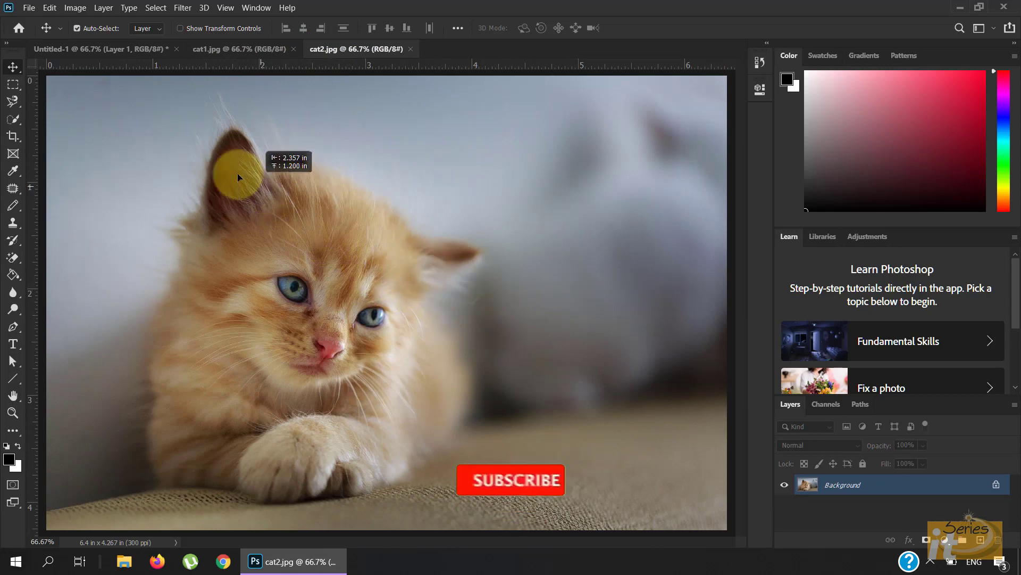
{"action": "left_click", "coordinate": [95, 51]}
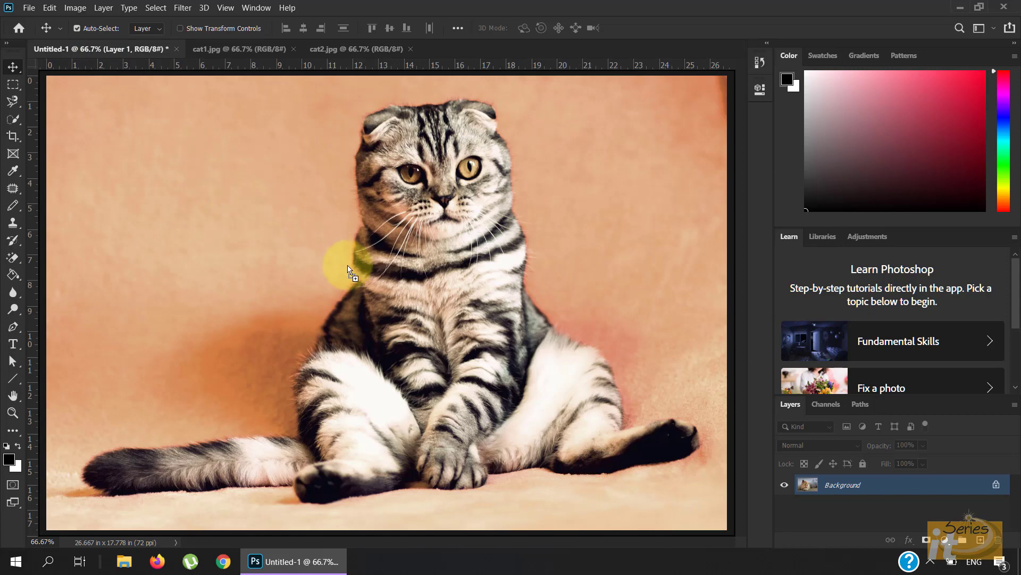
{"action": "key", "text": "ctrl+v"}
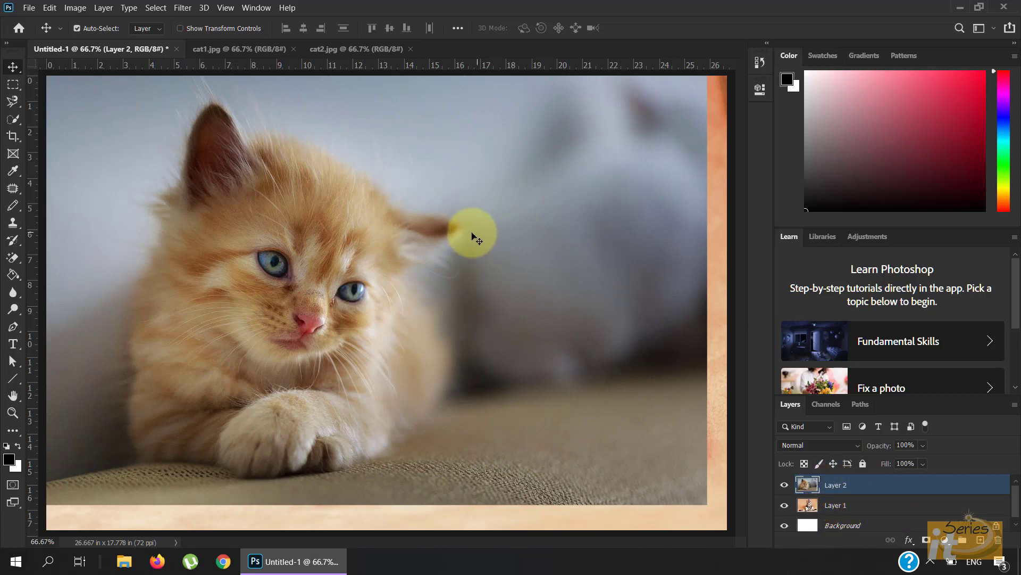
{"action": "left_click_drag", "start_coordinate": [410, 234], "coordinate": [416, 256]}
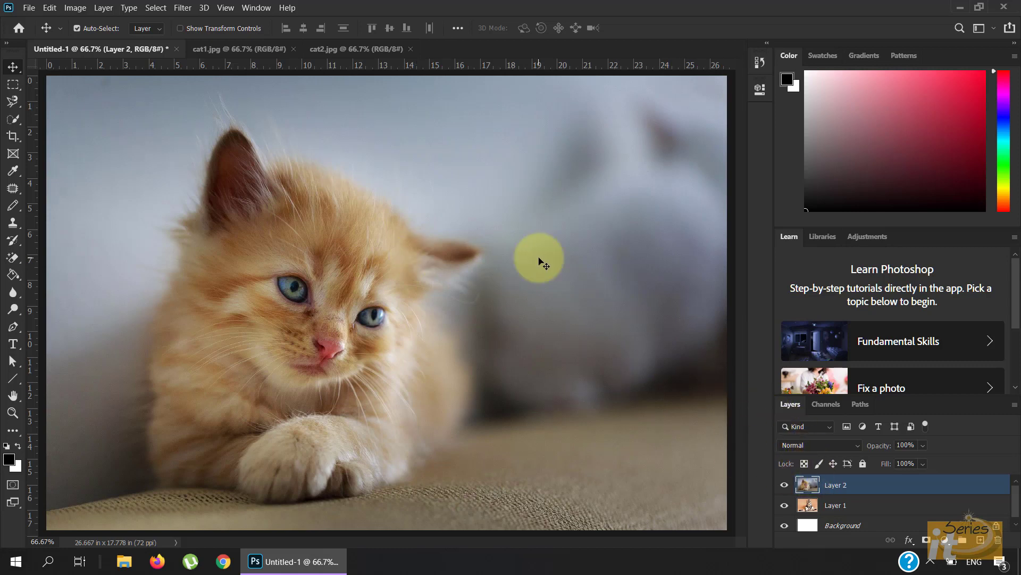
{"action": "left_click", "coordinate": [410, 48]}
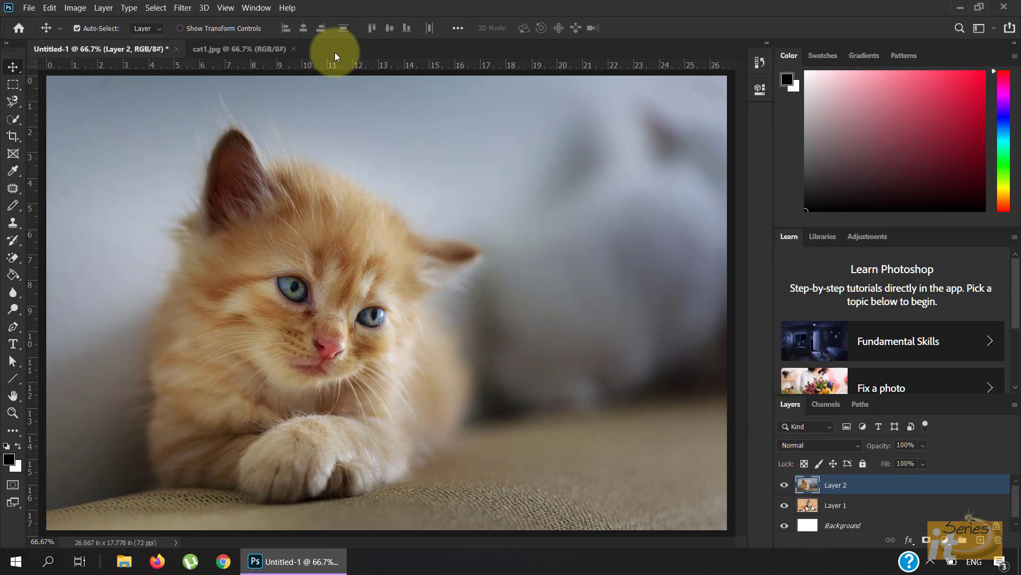
{"action": "left_click", "coordinate": [294, 49]}
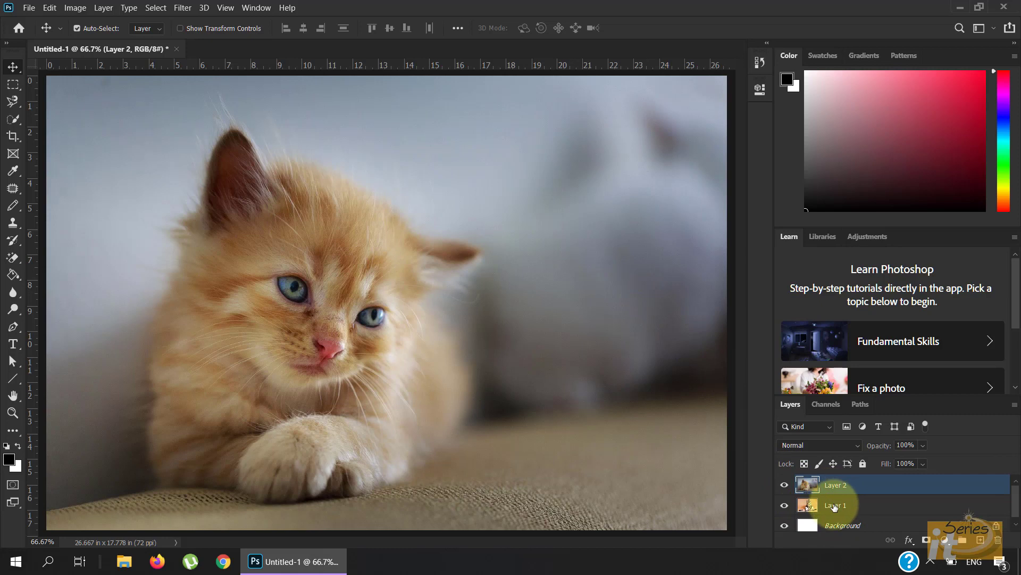
Hide Layer 2 and Layer 1, and switch the Background layer off and on again to inspect the canvas beneath
{"action": "left_click", "coordinate": [785, 486]}
{"action": "left_click", "coordinate": [785, 506]}
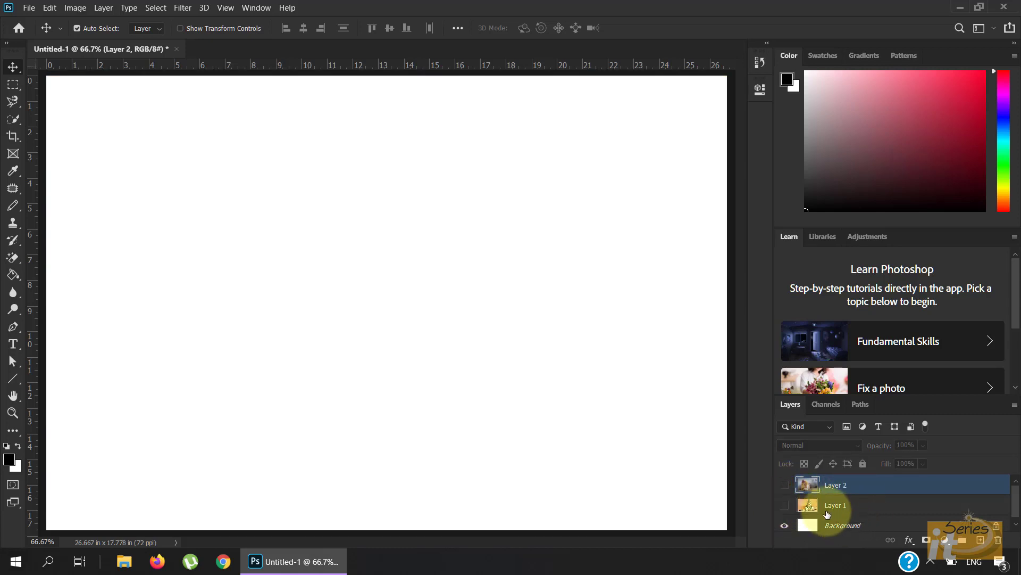
{"action": "left_click", "coordinate": [785, 527]}
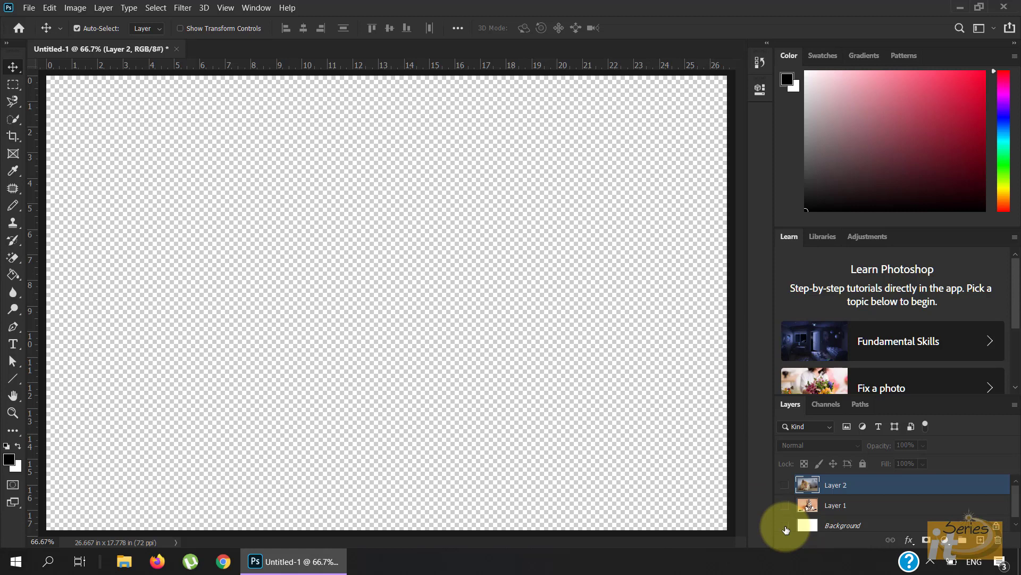
{"action": "left_click", "coordinate": [785, 526]}
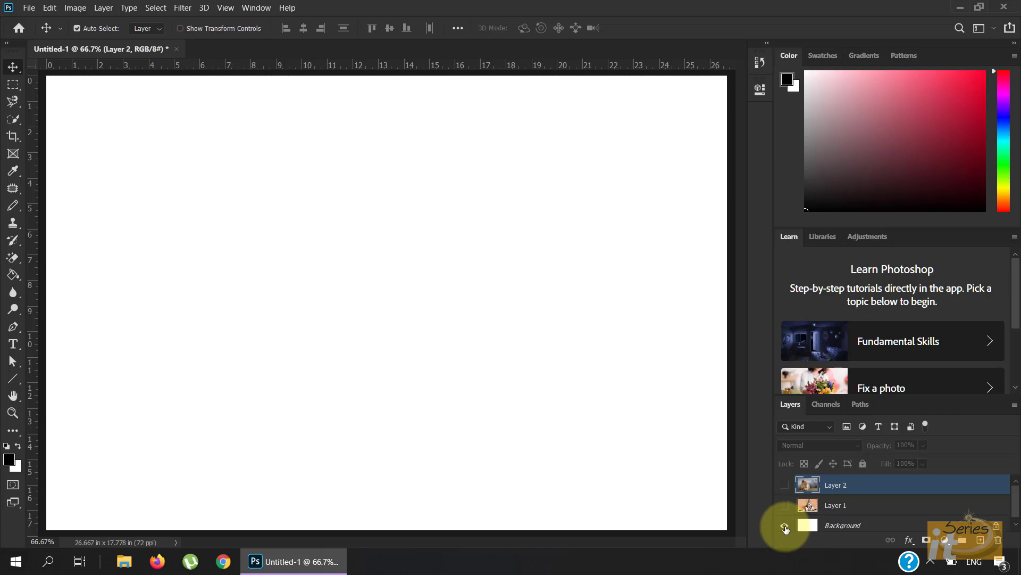
Show Layer 1 and toggle Layer 2's visibility to compare the two cat images, ending with both layers shown
{"action": "left_click", "coordinate": [839, 507]}
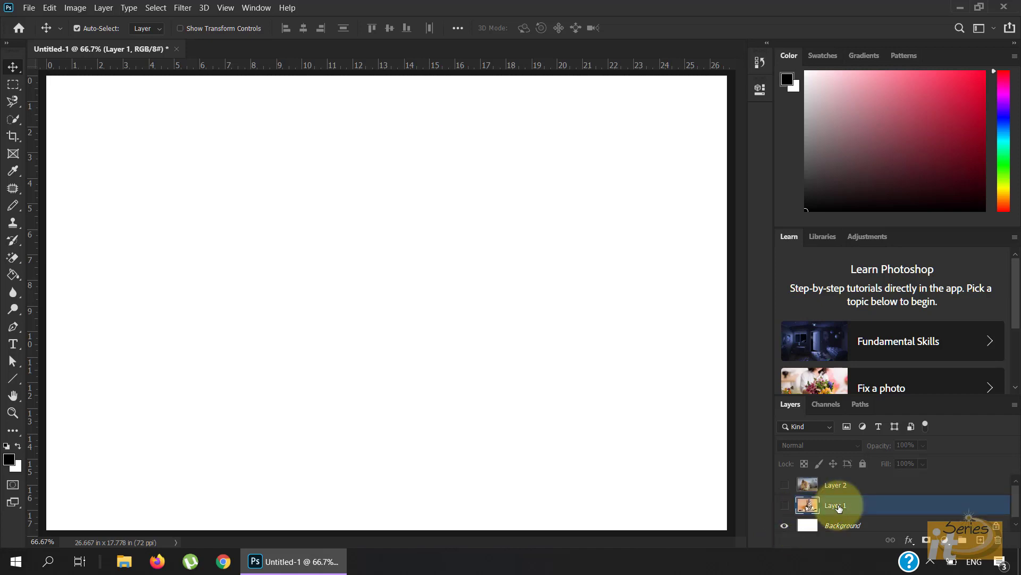
{"action": "left_click", "coordinate": [785, 506]}
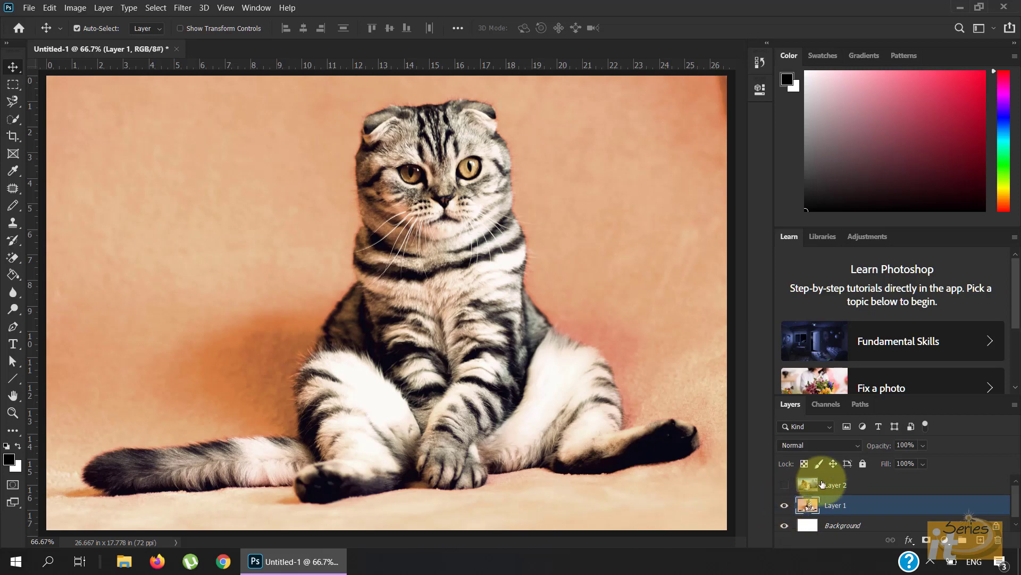
{"action": "left_click", "coordinate": [786, 486]}
{"action": "left_click", "coordinate": [787, 486]}
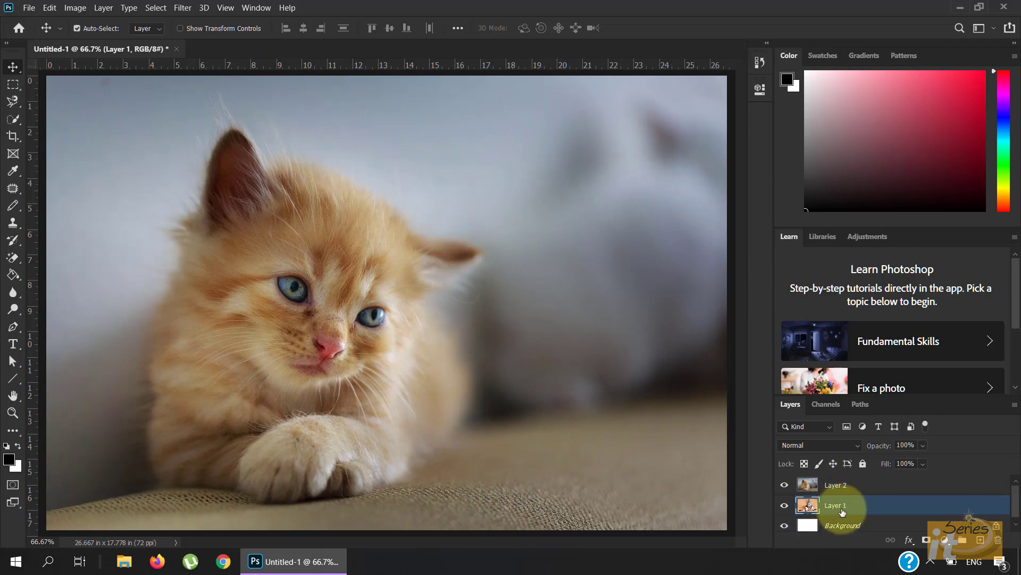
{"action": "left_click", "coordinate": [785, 485]}
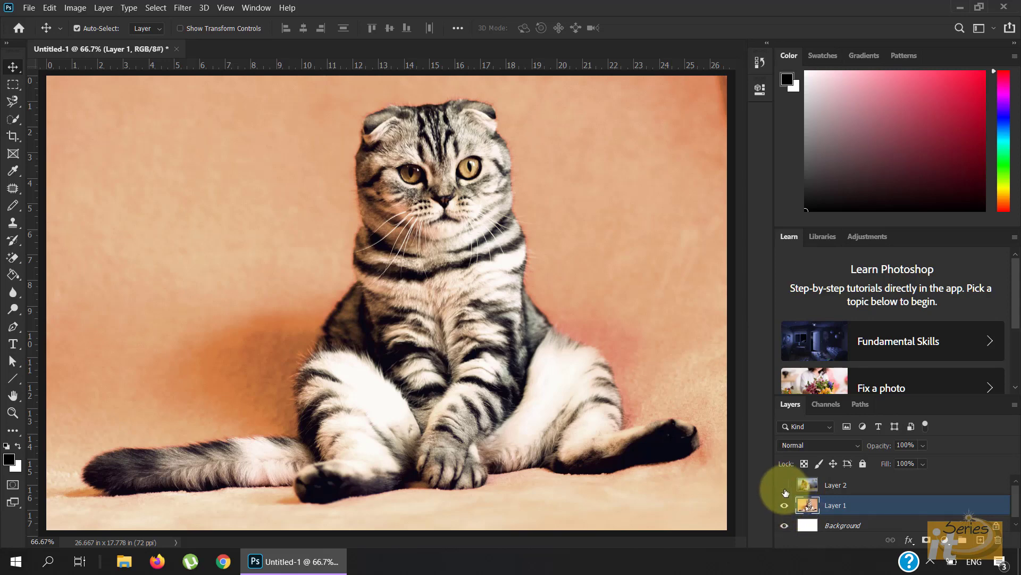
{"action": "left_click", "coordinate": [785, 484]}
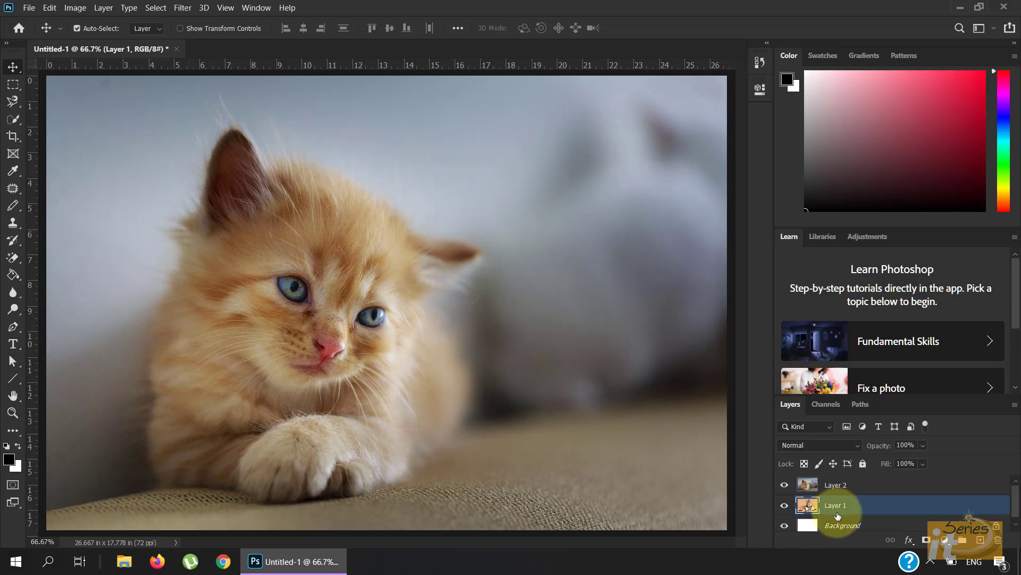
Scale Layer 2 proportionally to about 62% with Free Transform, anchored at the canvas's lower-left corner
{"action": "left_click", "coordinate": [834, 486]}
{"action": "key", "text": "ctrl+t"}
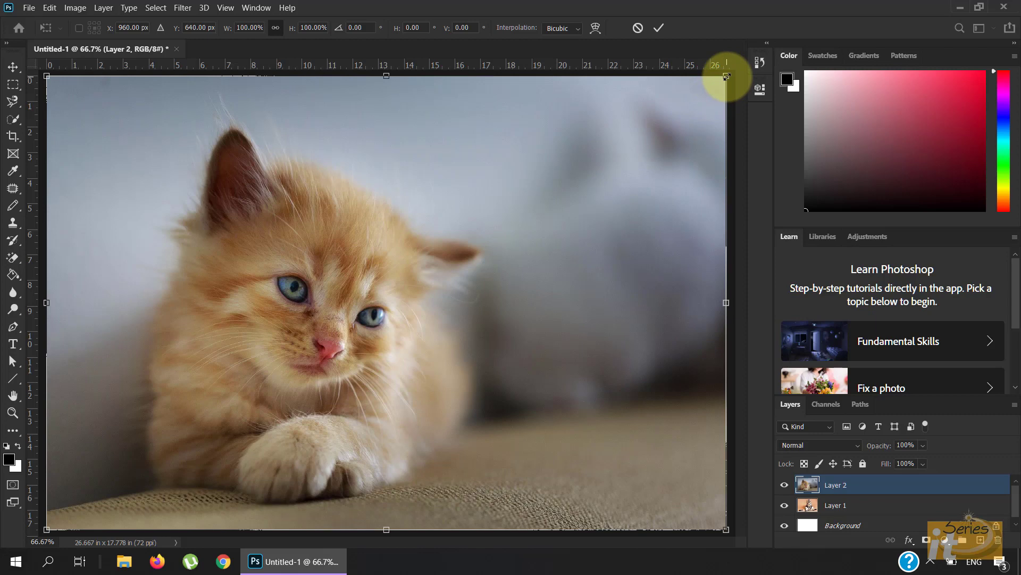
{"action": "left_click_drag", "start_coordinate": [726, 76], "coordinate": [510, 306]}
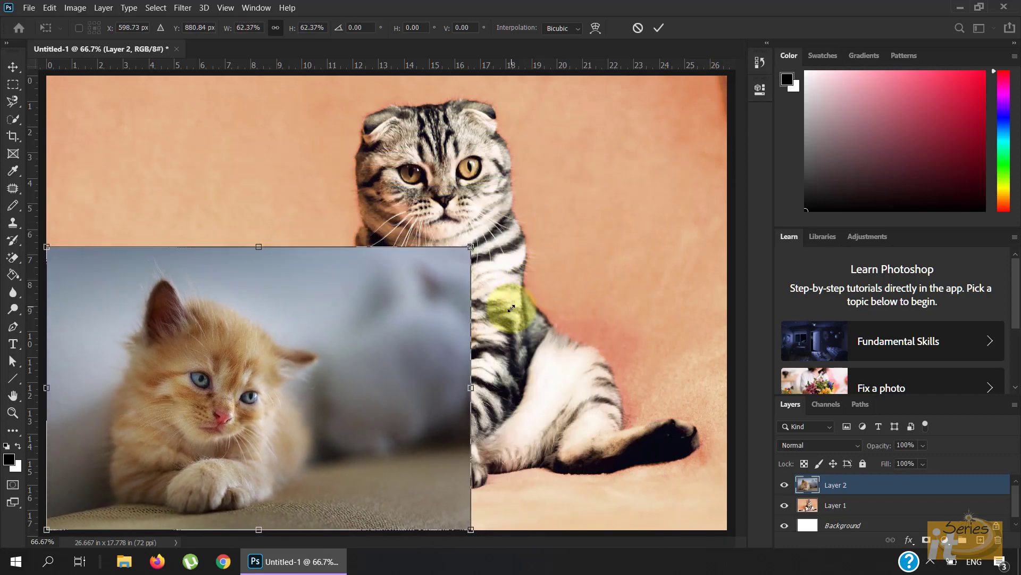
{"action": "left_click", "coordinate": [659, 31]}
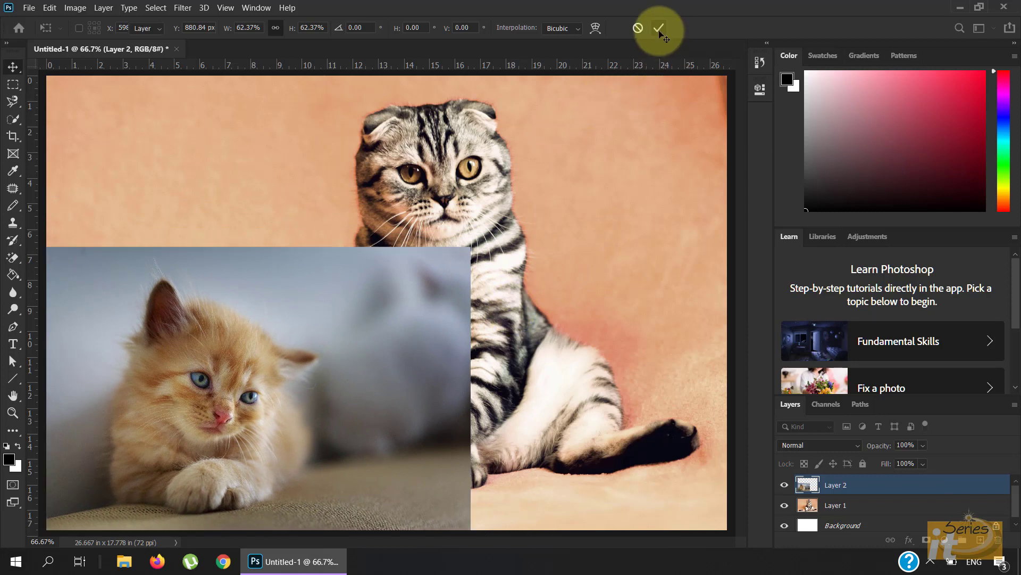
Move the reduced kitten layer towards the canvas centre, and undo both the move and the scaling
{"action": "left_click", "coordinate": [851, 506]}
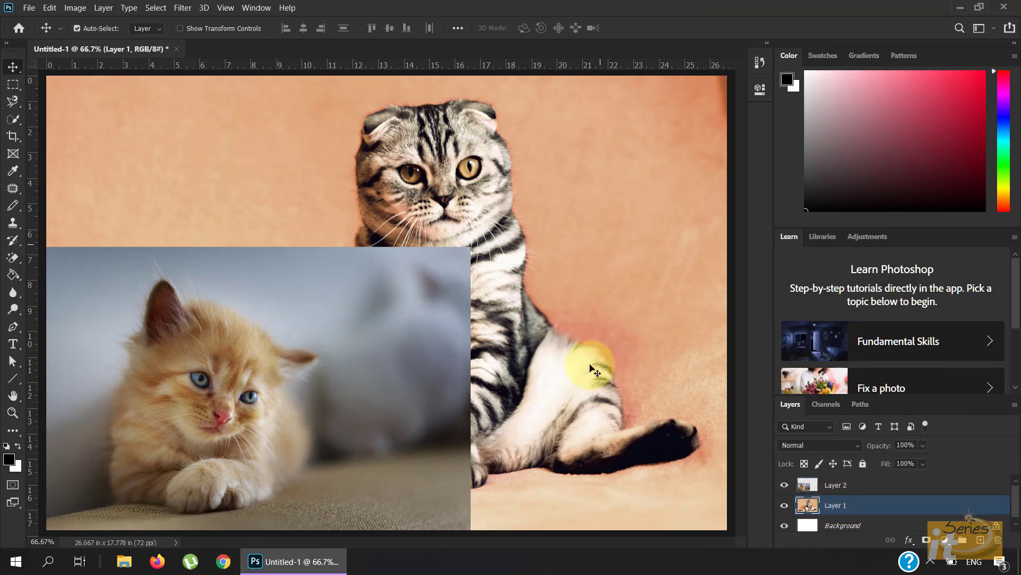
{"action": "left_click", "coordinate": [837, 485]}
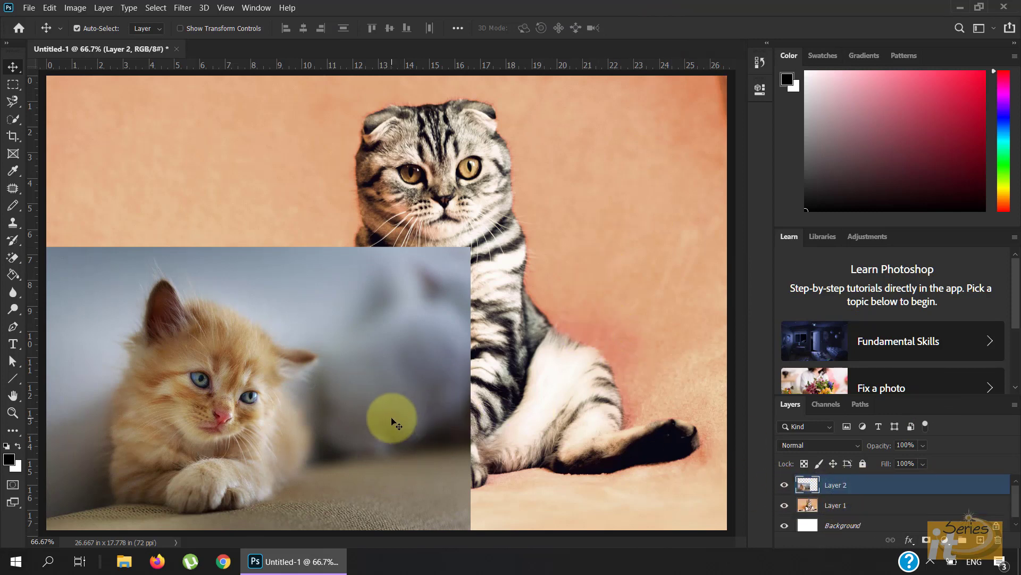
{"action": "left_click_drag", "start_coordinate": [397, 414], "coordinate": [527, 328]}
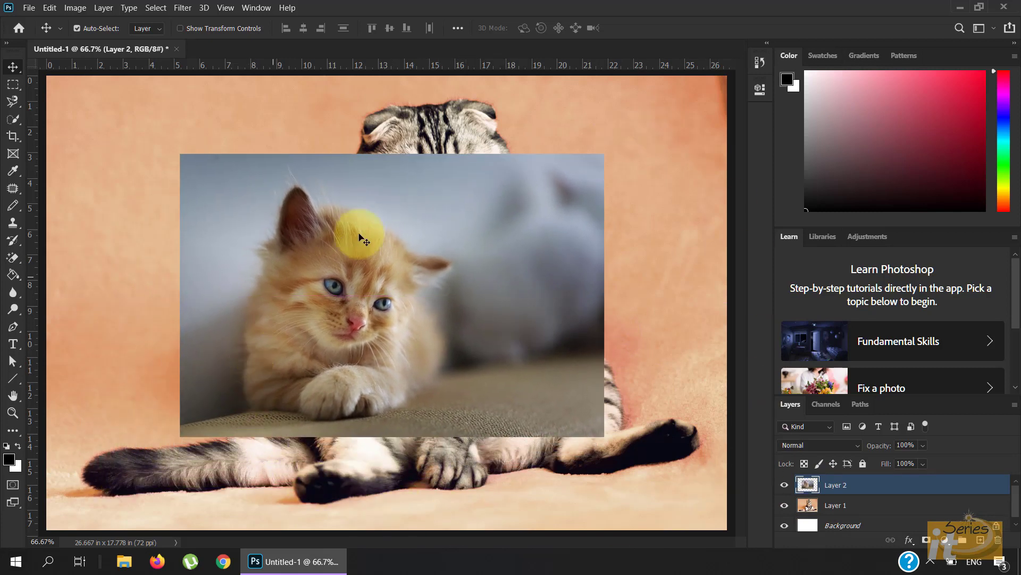
{"action": "key", "text": "ctrl+z"}
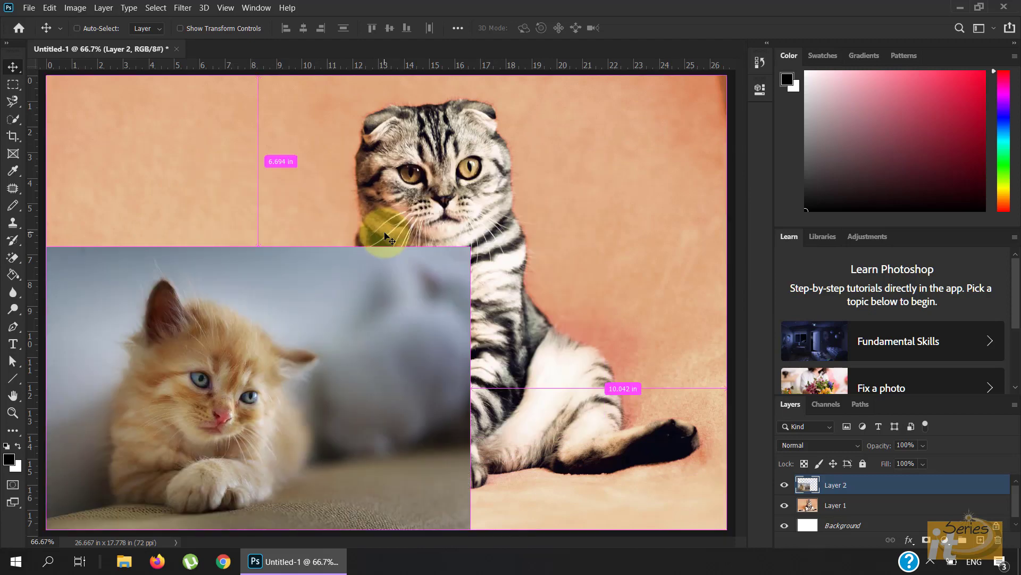
{"action": "key", "text": "ctrl+z"}
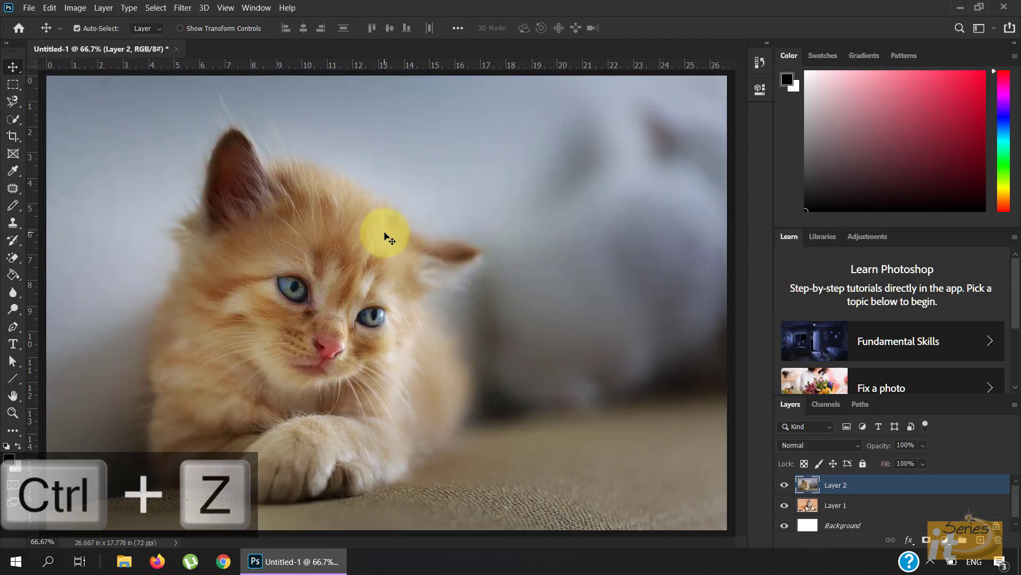
Move Layer 1 above Layer 2 in the layer stack and keep Layer 1 as the active layer
{"action": "left_click", "coordinate": [873, 510]}
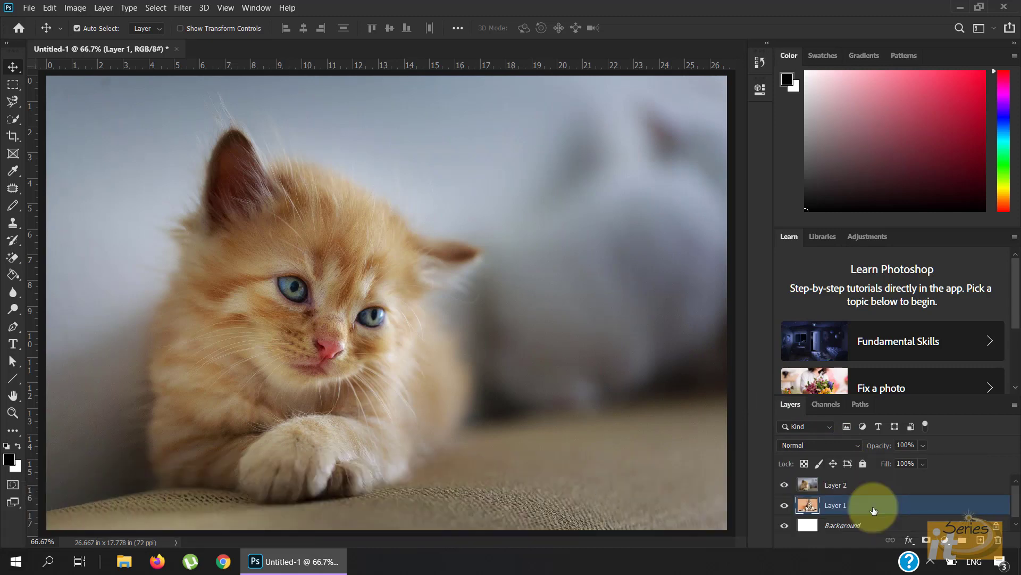
{"action": "left_click_drag", "start_coordinate": [873, 510], "coordinate": [871, 482]}
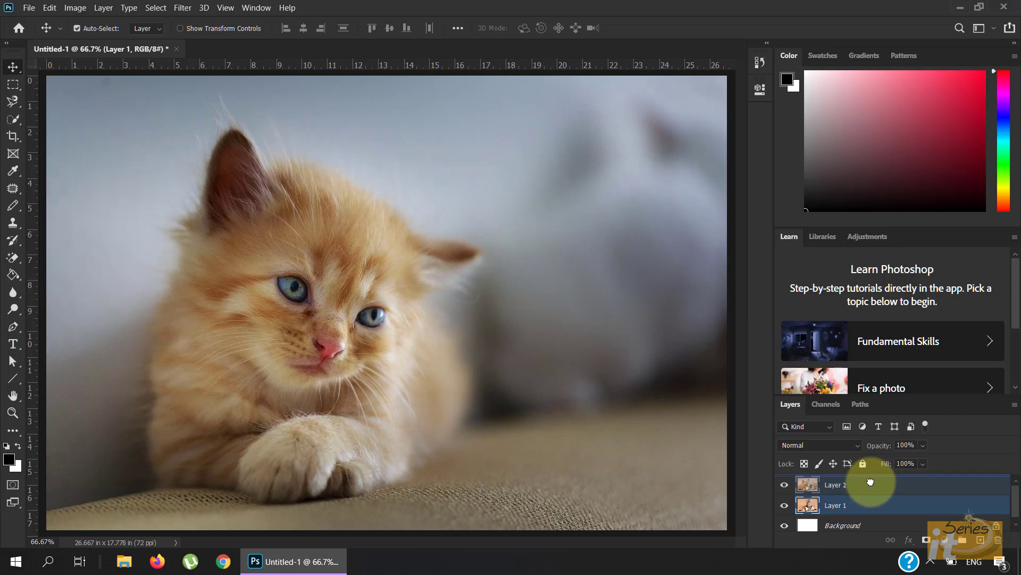
{"action": "left_click_drag", "start_coordinate": [870, 481], "coordinate": [870, 481]}
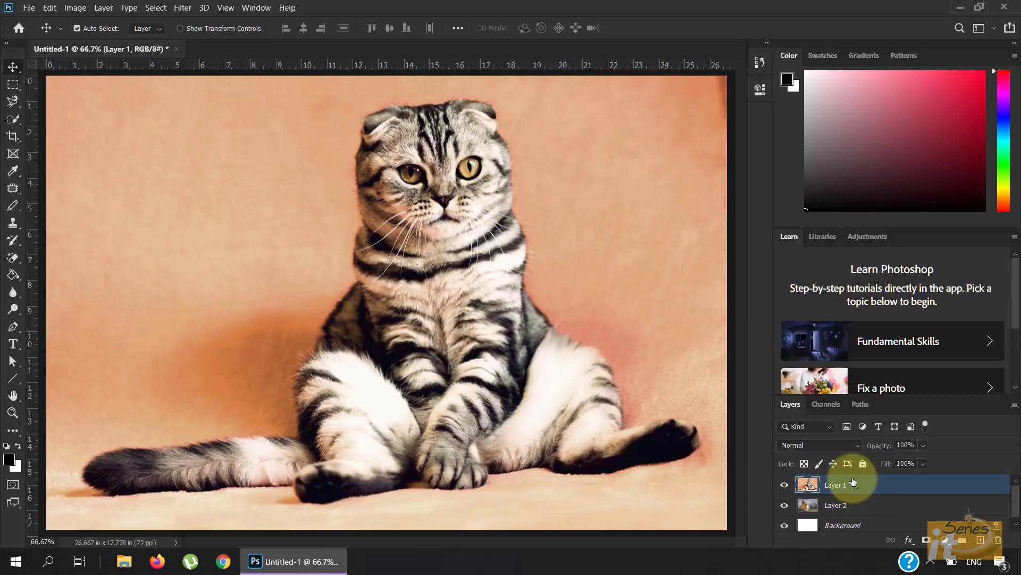
{"action": "left_click", "coordinate": [856, 505]}
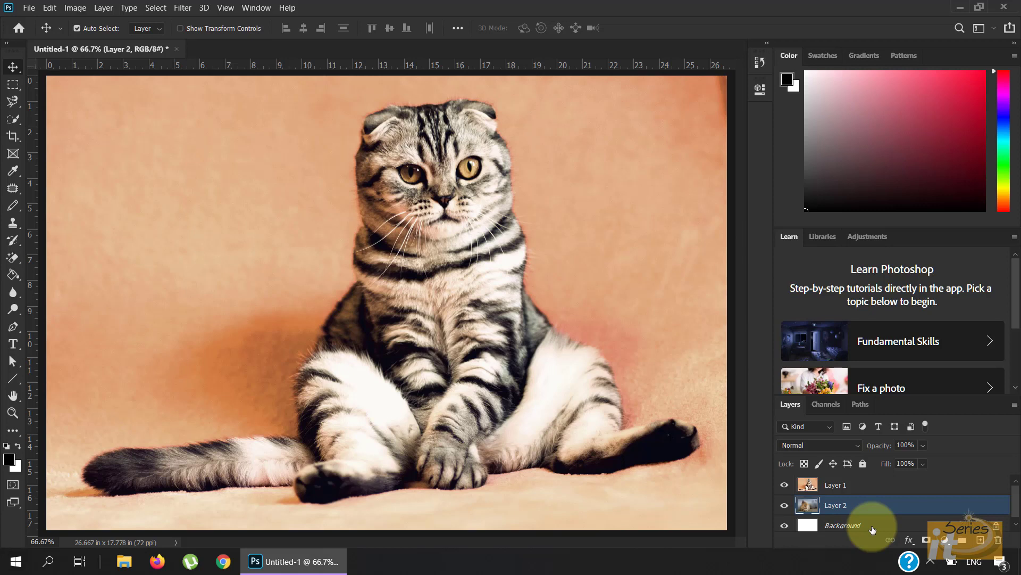
{"action": "left_click", "coordinate": [833, 486]}
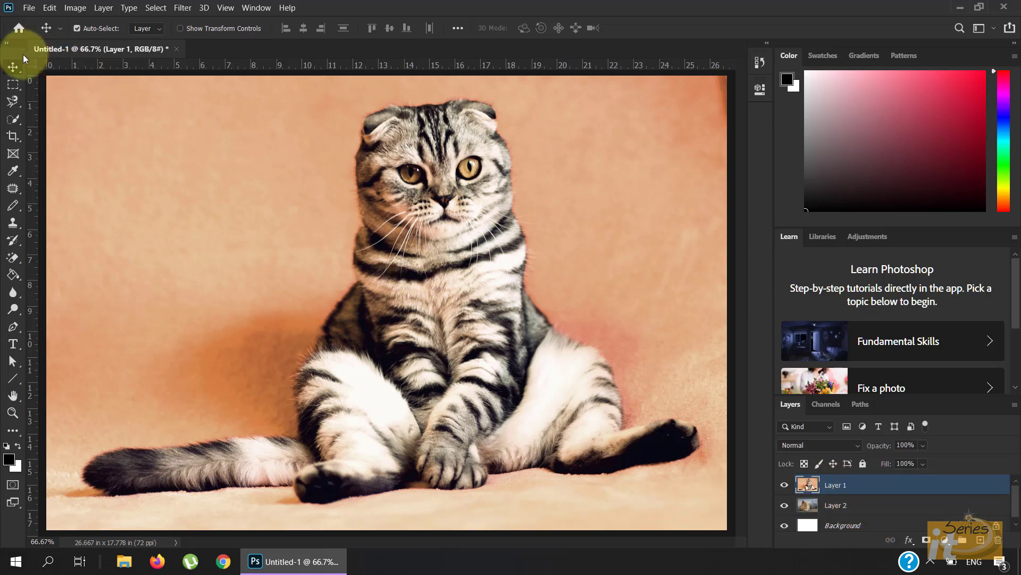
{"action": "left_click_drag", "start_coordinate": [362, 252], "coordinate": [352, 271]}
Hide Layer 2 and Layer 1, and try to move the locked Background layer on the canvas
{"action": "left_click", "coordinate": [785, 505]}
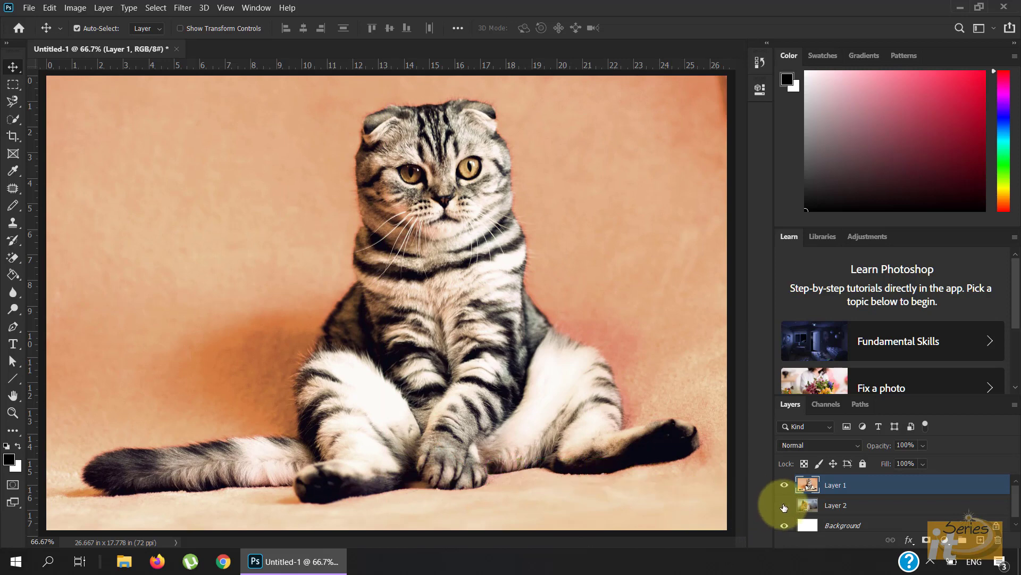
{"action": "left_click", "coordinate": [785, 485]}
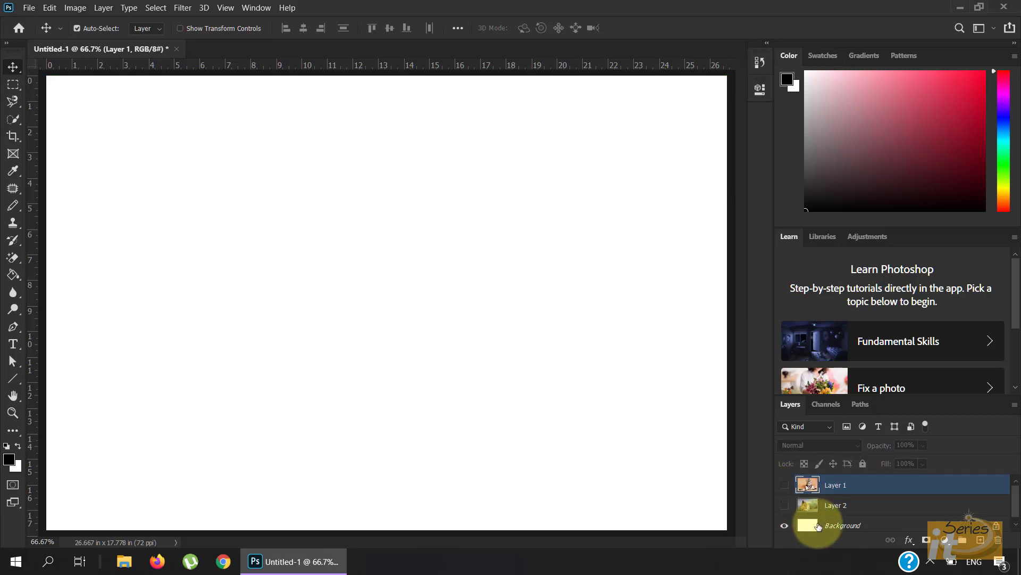
{"action": "left_click", "coordinate": [807, 525]}
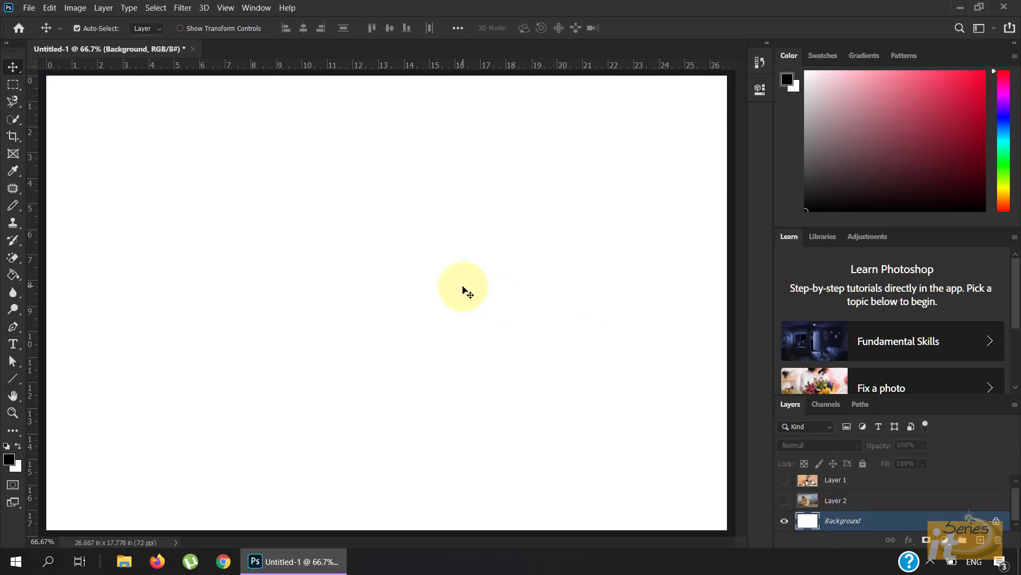
{"action": "left_click_drag", "start_coordinate": [391, 304], "coordinate": [529, 298]}
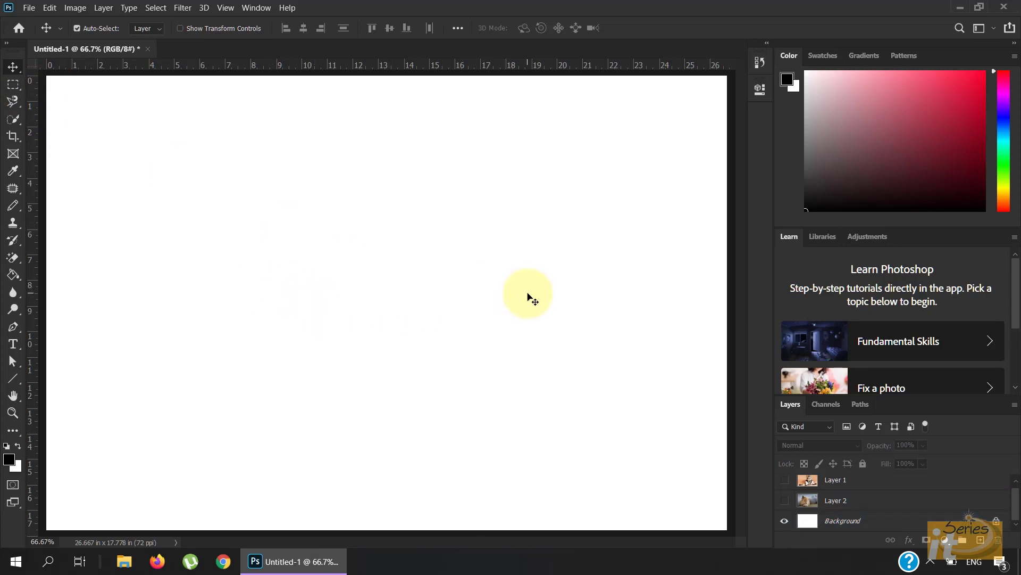
Show Layer 2 and Layer 1, and try to move the locked Background layer up the layer stack
{"action": "left_click", "coordinate": [785, 500]}
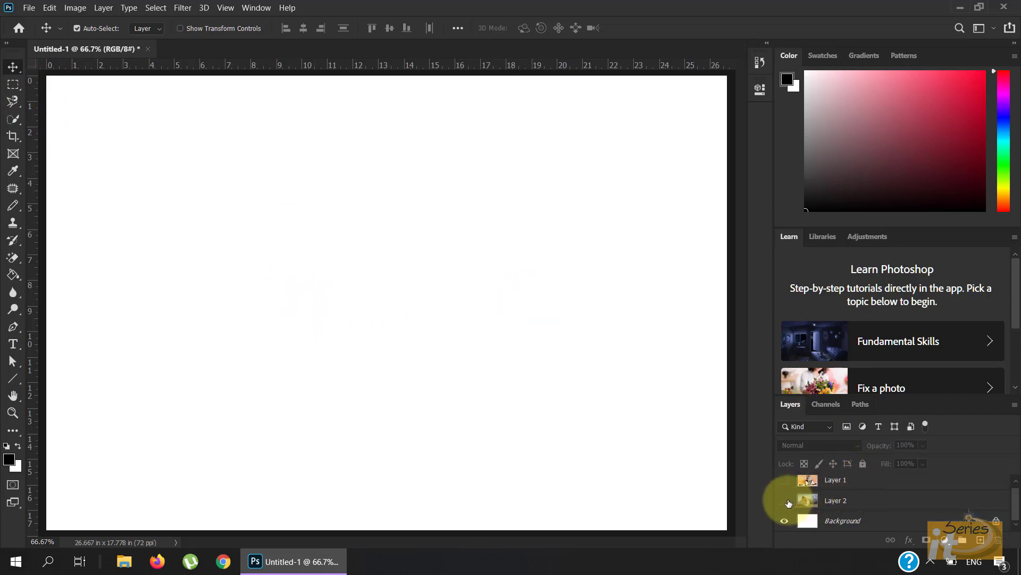
{"action": "left_click", "coordinate": [787, 485]}
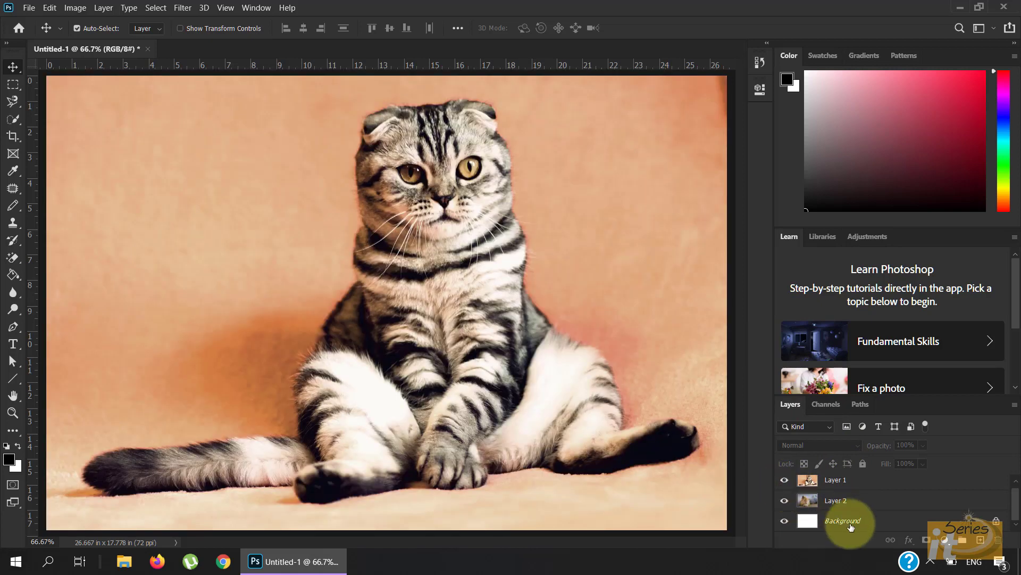
{"action": "left_click_drag", "start_coordinate": [851, 527], "coordinate": [848, 490]}
Lower Layer 1's opacity to 42% to blend it with Layer 2, and restore the opacity to 100%
{"action": "left_click", "coordinate": [835, 481]}
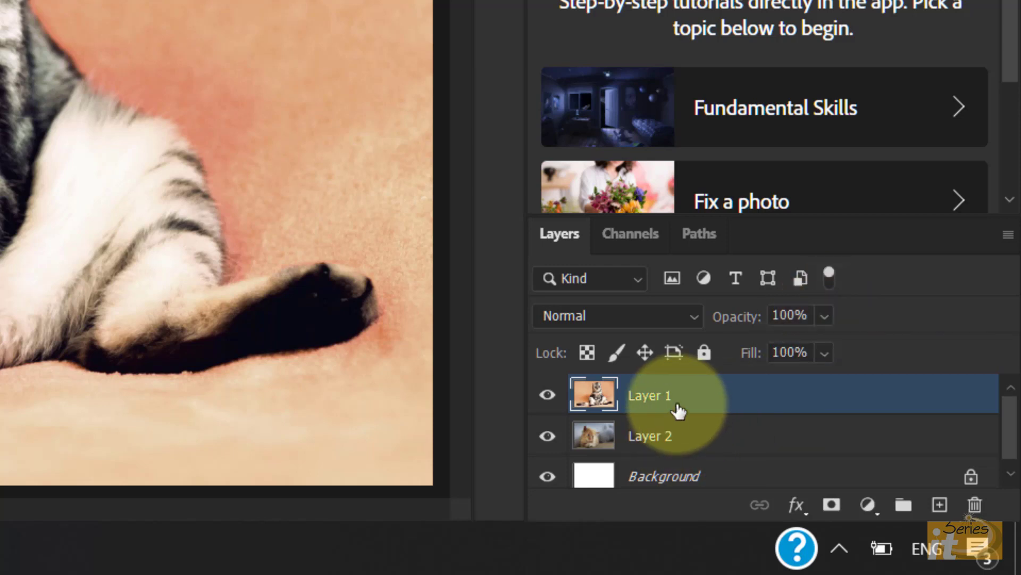
{"action": "left_click", "coordinate": [825, 315]}
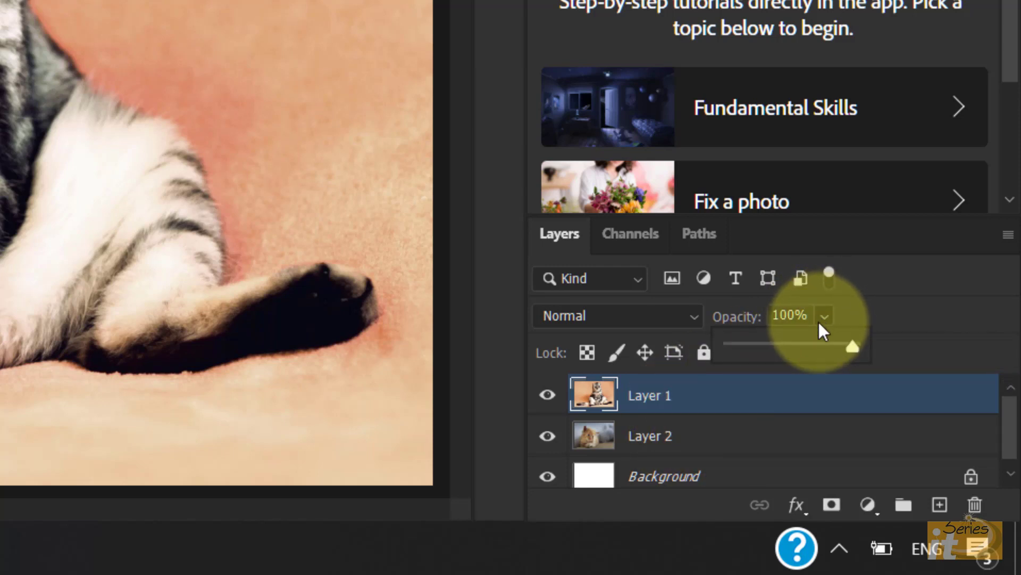
{"action": "left_click_drag", "start_coordinate": [816, 347], "coordinate": [778, 347]}
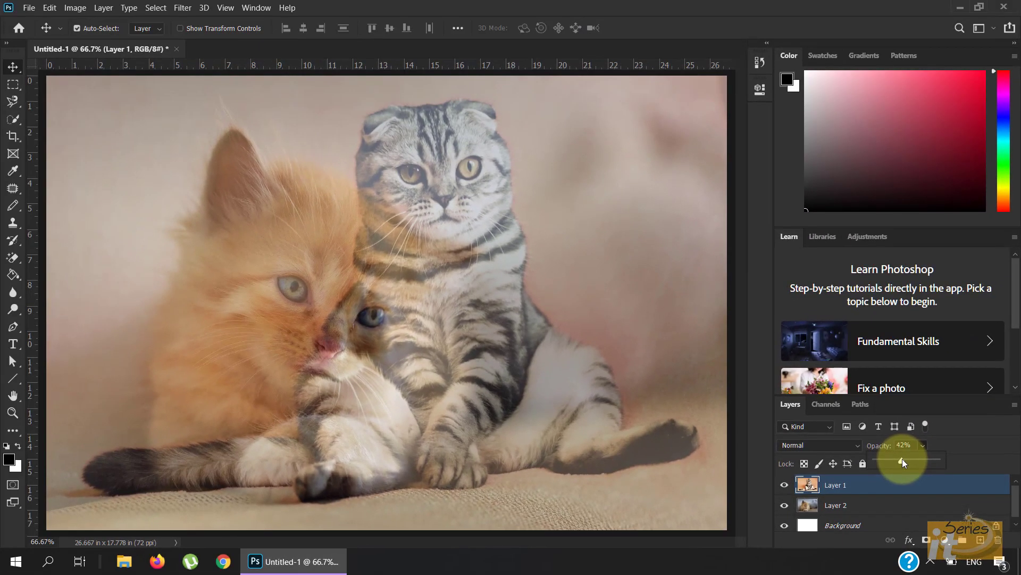
{"action": "left_click_drag", "start_coordinate": [902, 458], "coordinate": [939, 459]}
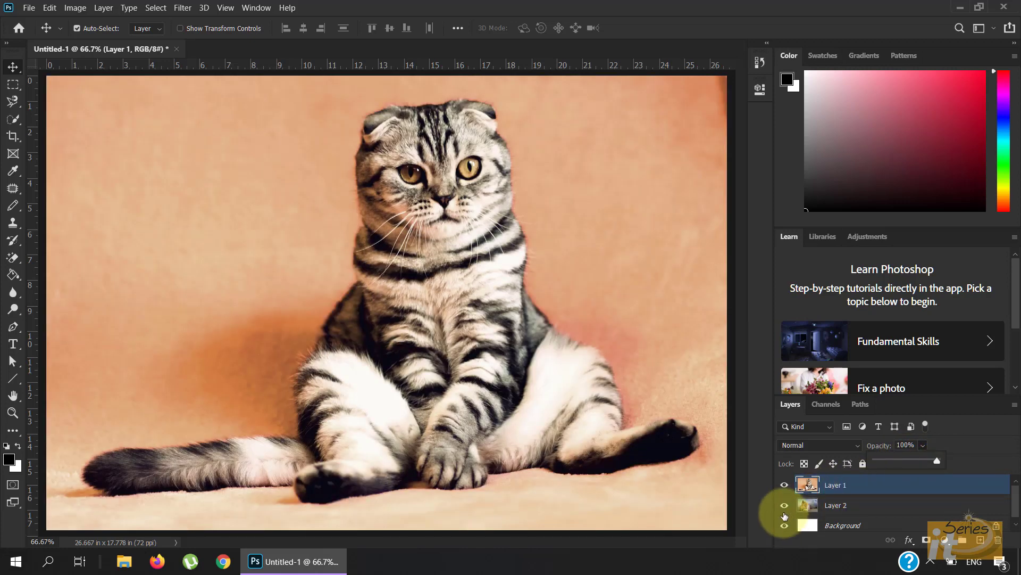
Hide both cat layers and unlock the Background layer to convert it into a regular layer
{"action": "left_click_drag", "start_coordinate": [785, 505], "coordinate": [785, 485]}
{"action": "left_click", "coordinate": [820, 528]}
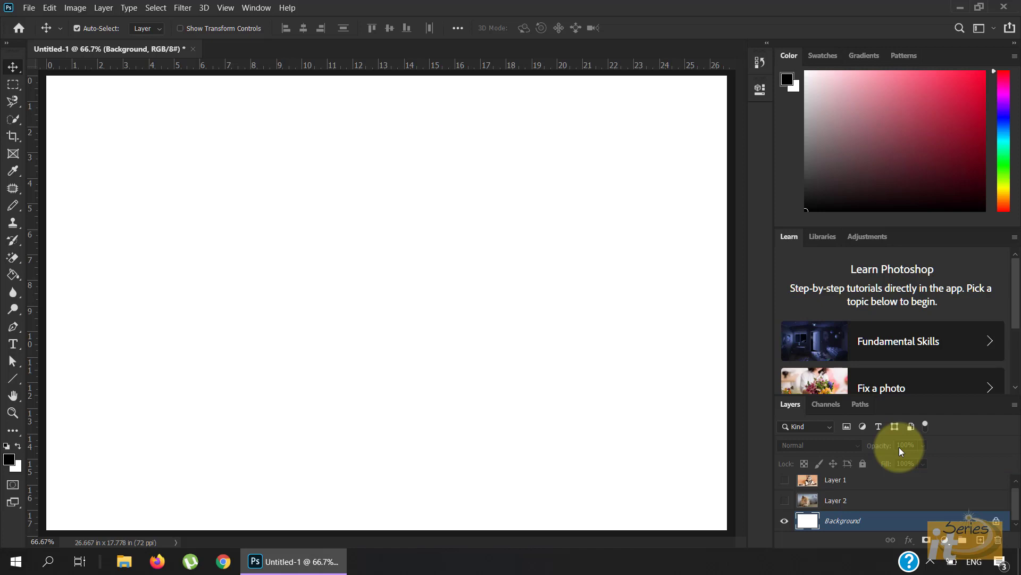
{"action": "left_click", "coordinate": [997, 521]}
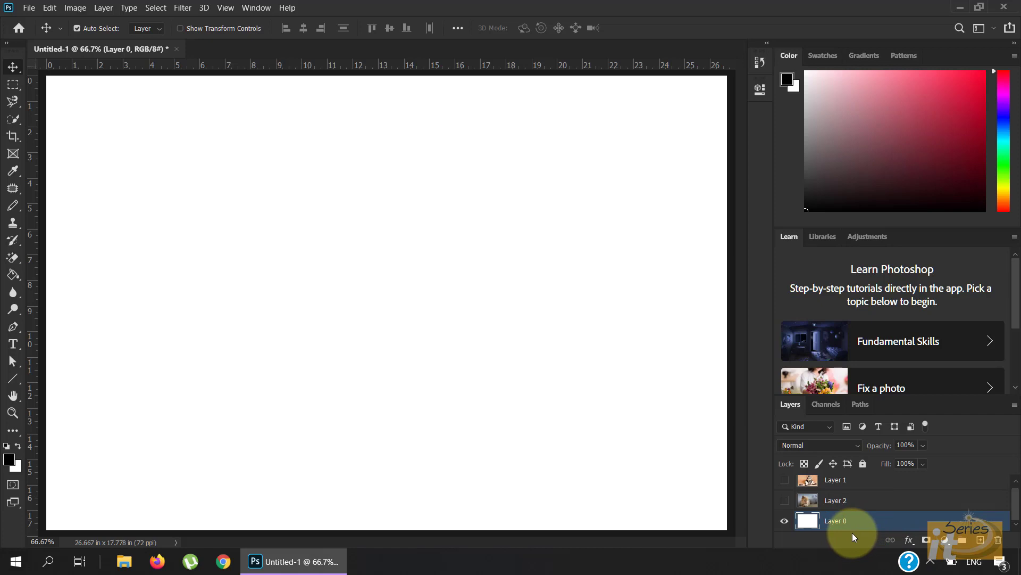
Move the unlocked white Layer 0 above Layer 2 and try adjusting its opacity
{"action": "left_click_drag", "start_coordinate": [873, 522], "coordinate": [872, 495]}
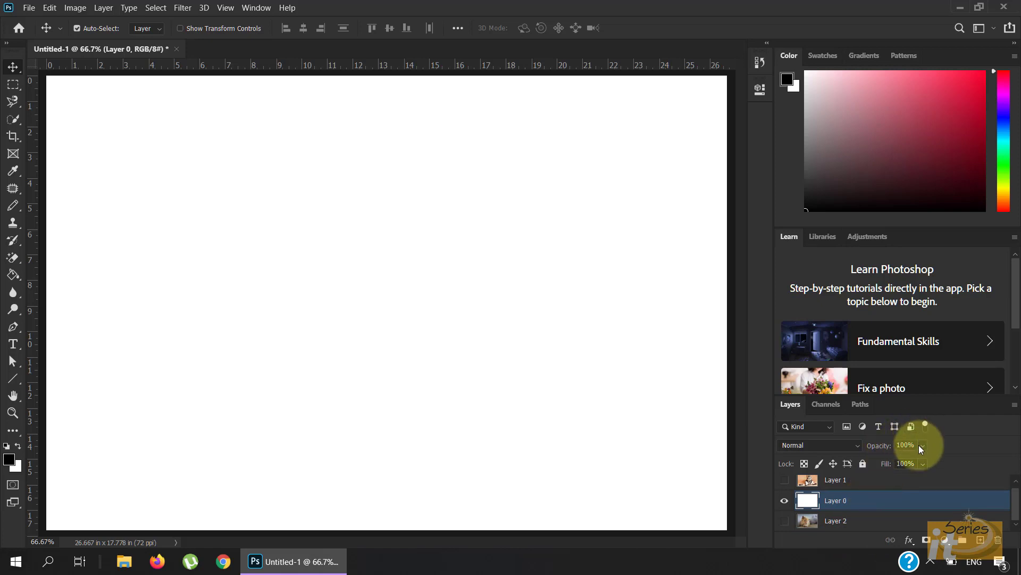
{"action": "left_click_drag", "start_coordinate": [904, 459], "coordinate": [900, 460]}
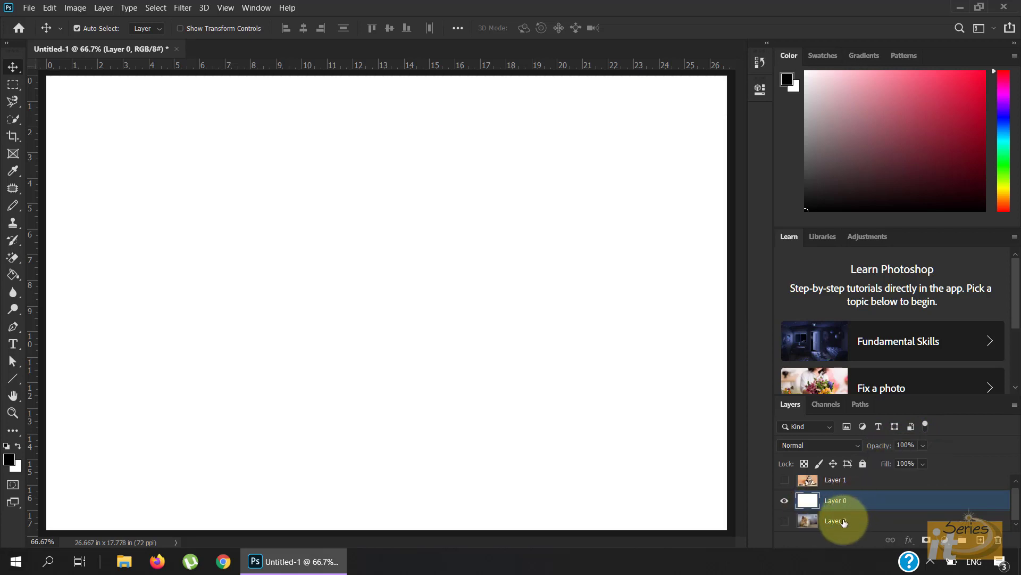
Move Layer 2 back above the white Layer 0, and make Layer 2 and Layer 1 visible
{"action": "left_click", "coordinate": [841, 521]}
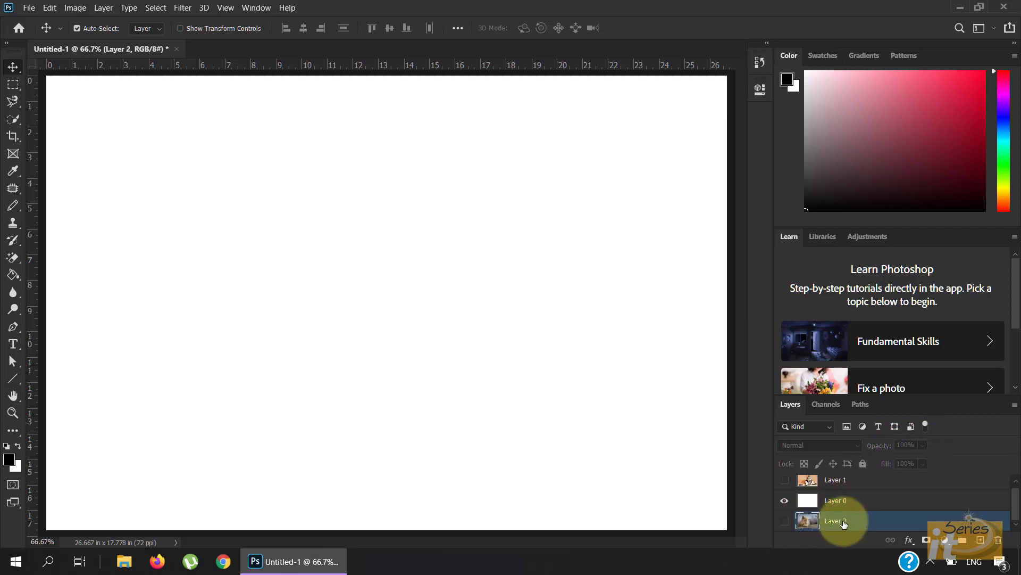
{"action": "left_click_drag", "start_coordinate": [843, 524], "coordinate": [842, 494]}
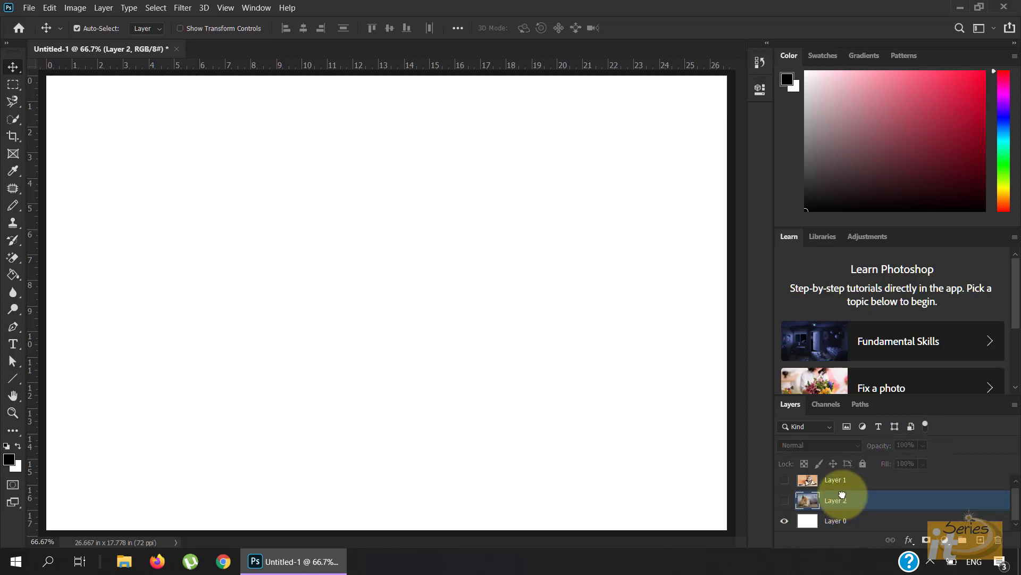
{"action": "left_click", "coordinate": [784, 499]}
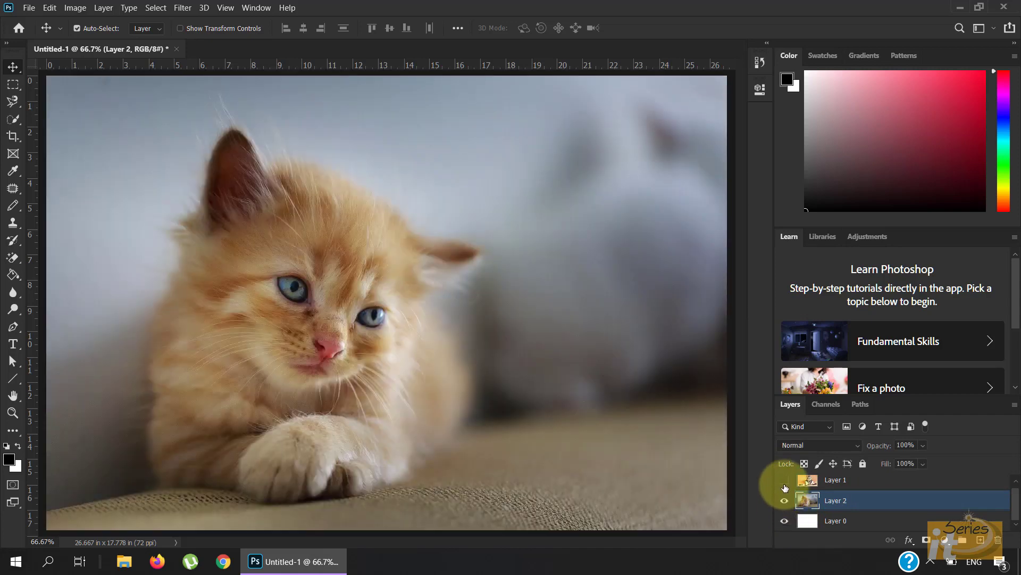
{"action": "left_click", "coordinate": [785, 481]}
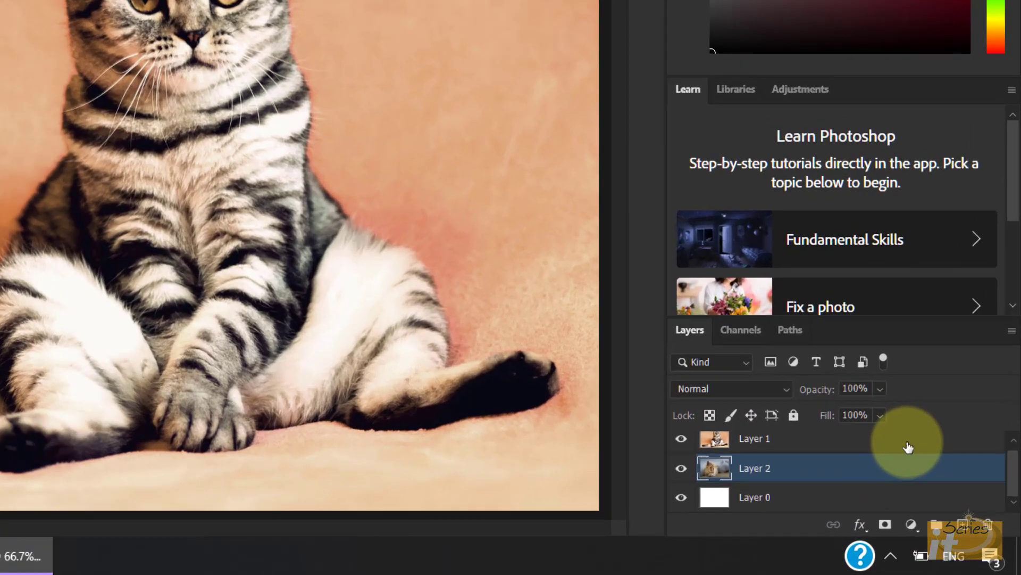
Delete Layer 1 from the layer stack and undo the deletion
{"action": "left_click", "coordinate": [907, 445]}
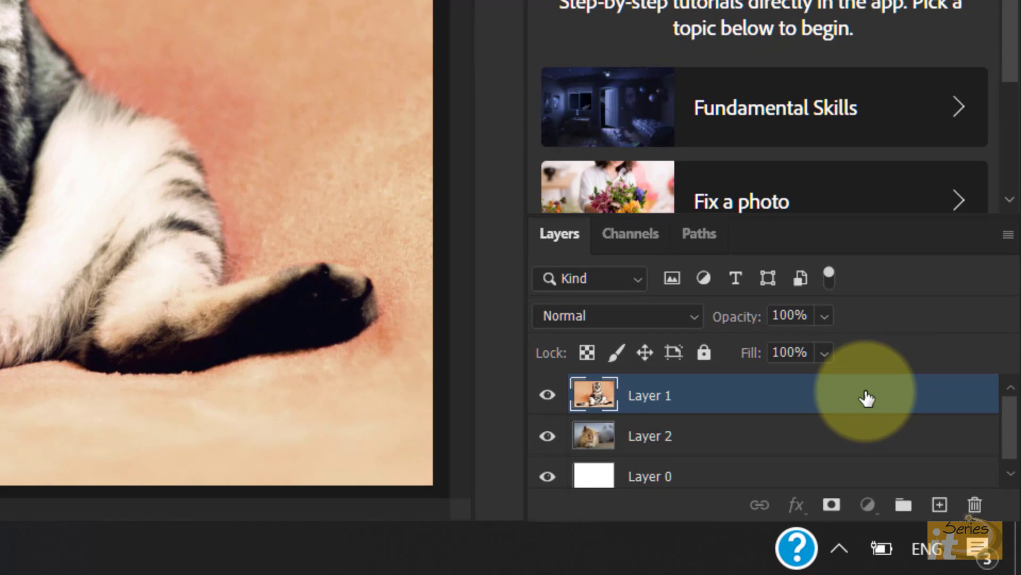
{"action": "left_click_drag", "start_coordinate": [869, 399], "coordinate": [925, 430]}
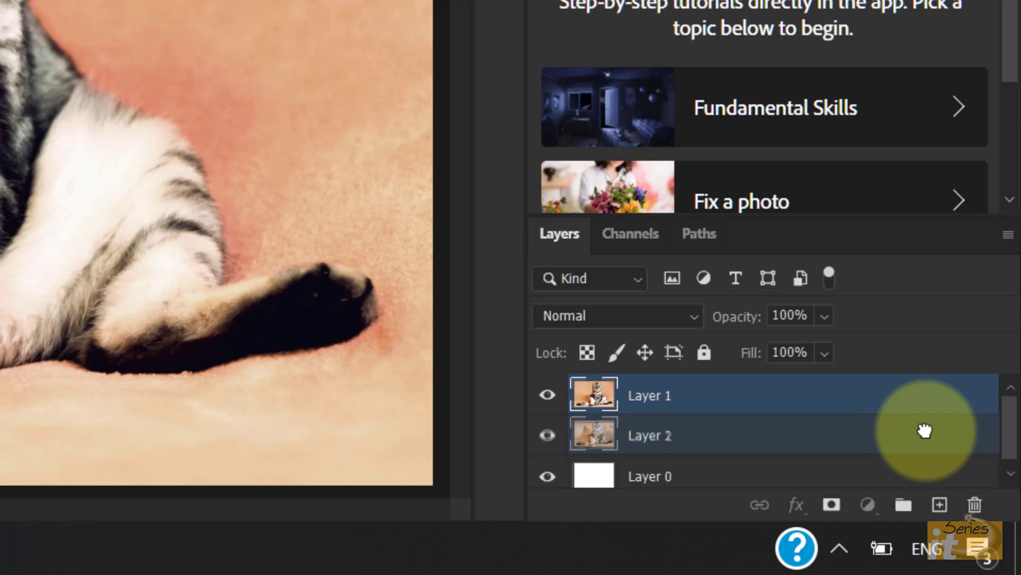
{"action": "left_click_drag", "start_coordinate": [925, 430], "coordinate": [982, 508]}
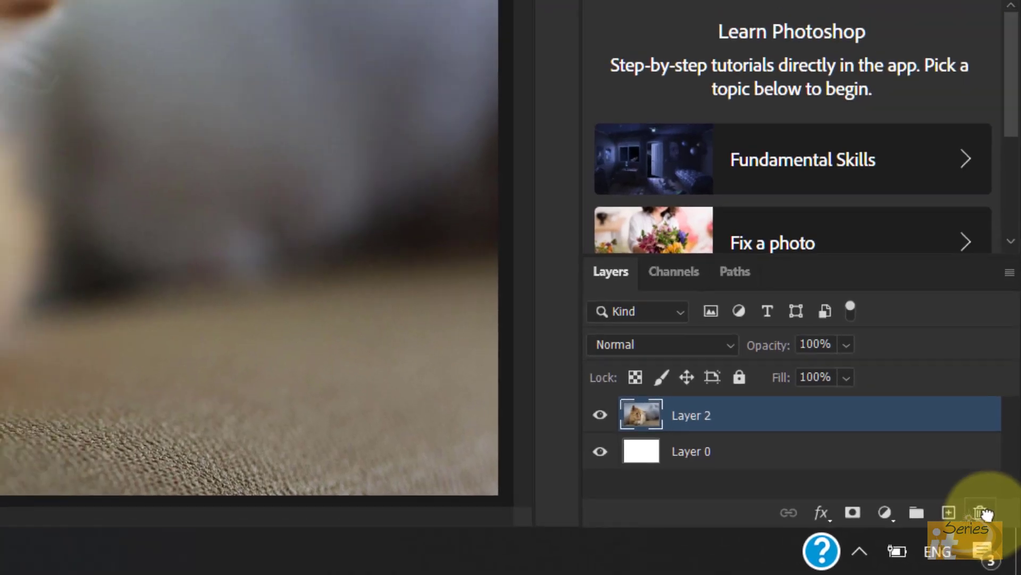
{"action": "key", "text": "ctrl+z"}
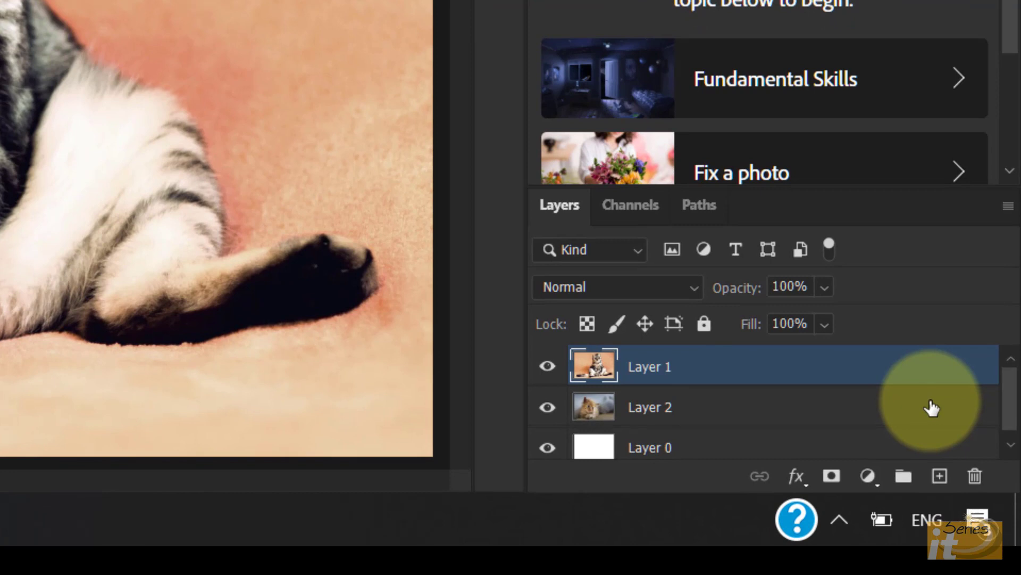
Create a new empty layer above Layer 1 and rename it "My Fav Cat"
{"action": "left_click", "coordinate": [939, 479]}
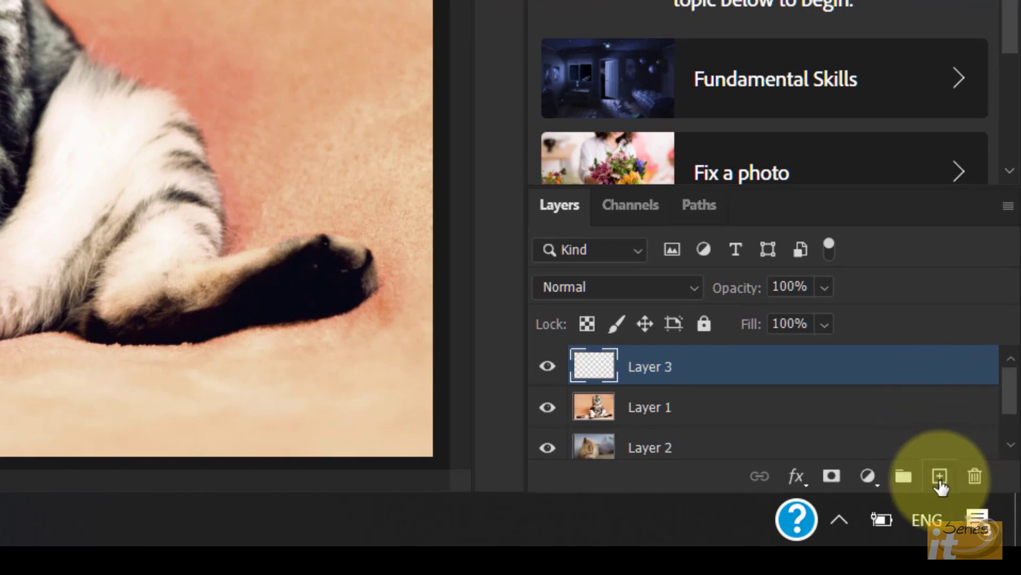
{"action": "double_click", "coordinate": [657, 370]}
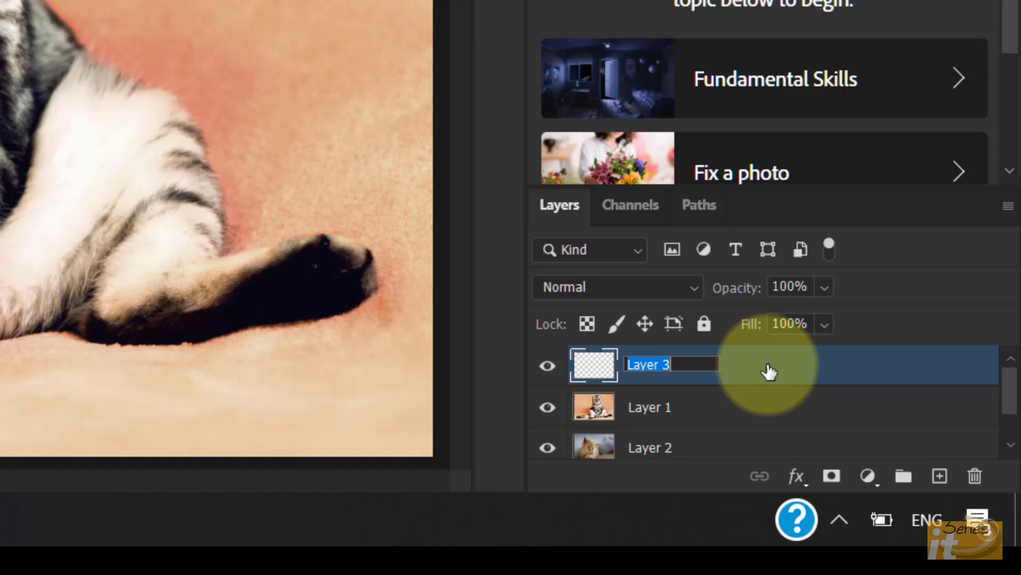
{"action": "type", "text": "My Fav"}
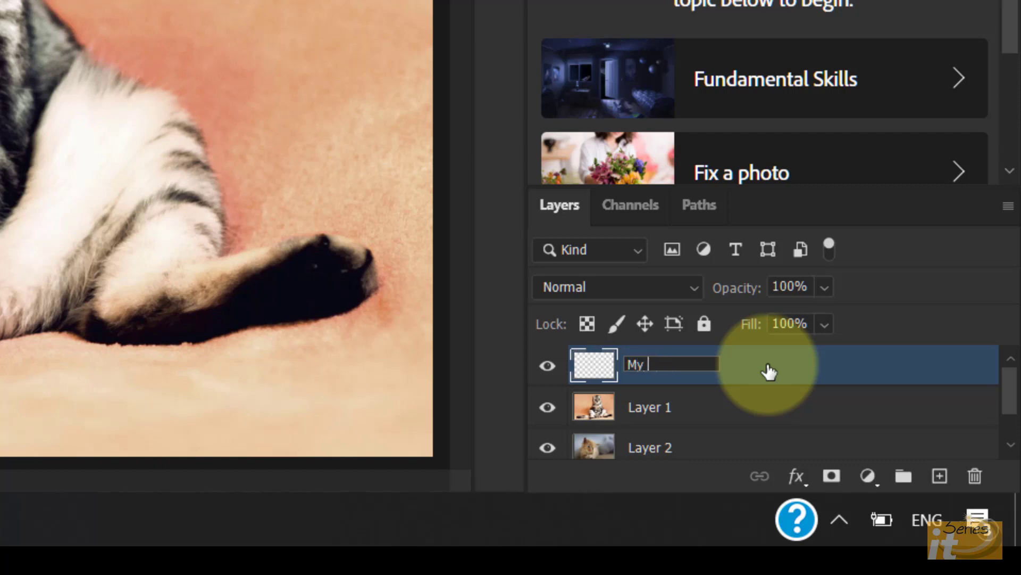
{"action": "type", "text": " Cat"}
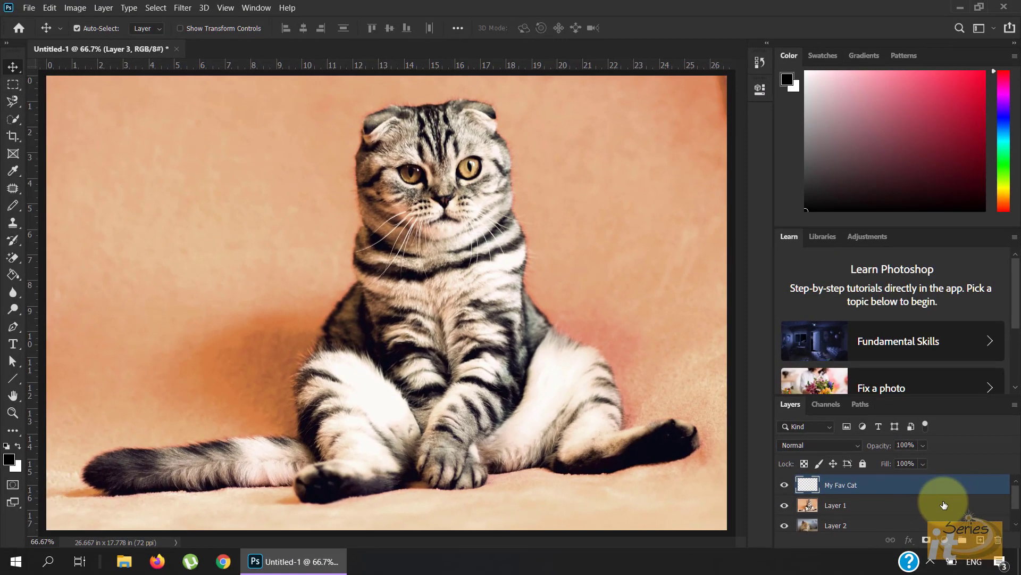
{"action": "key", "text": "Return"}
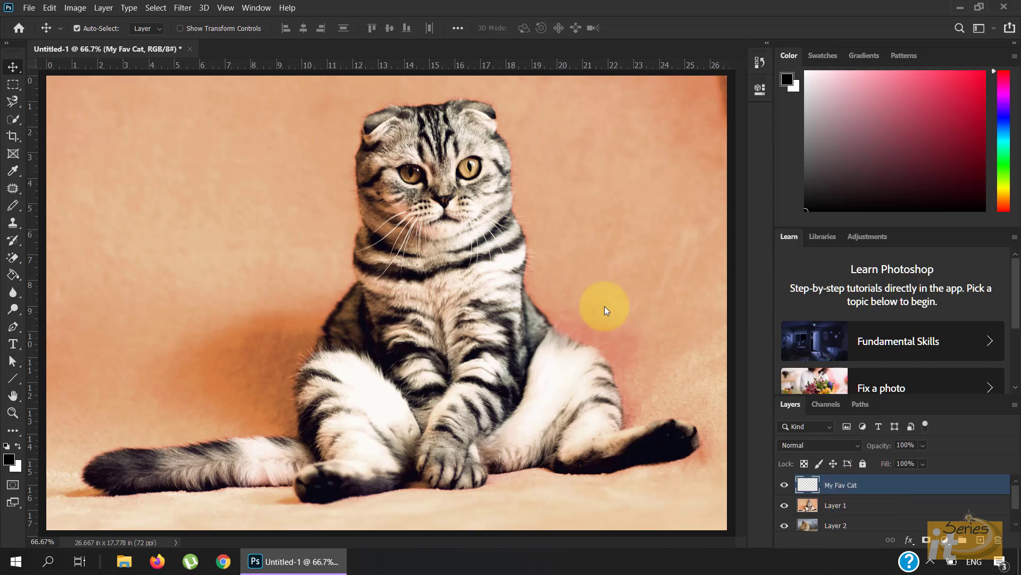
Place the horizontal placeholder text "Lorem Ipsum" on the My Fav Cat layer in the photo's upper-left area
{"action": "left_click", "coordinate": [14, 344]}
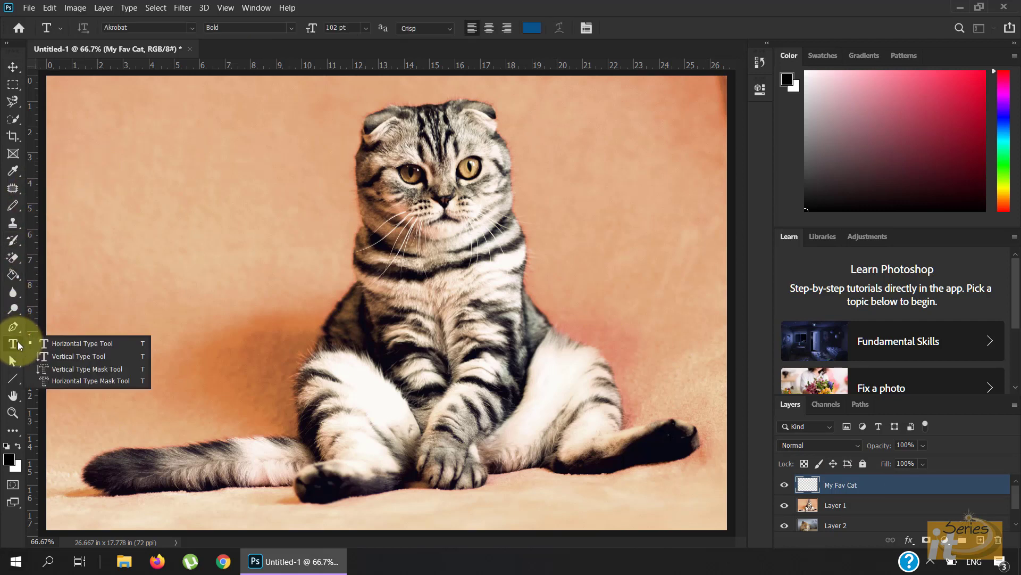
{"action": "left_click", "coordinate": [68, 344]}
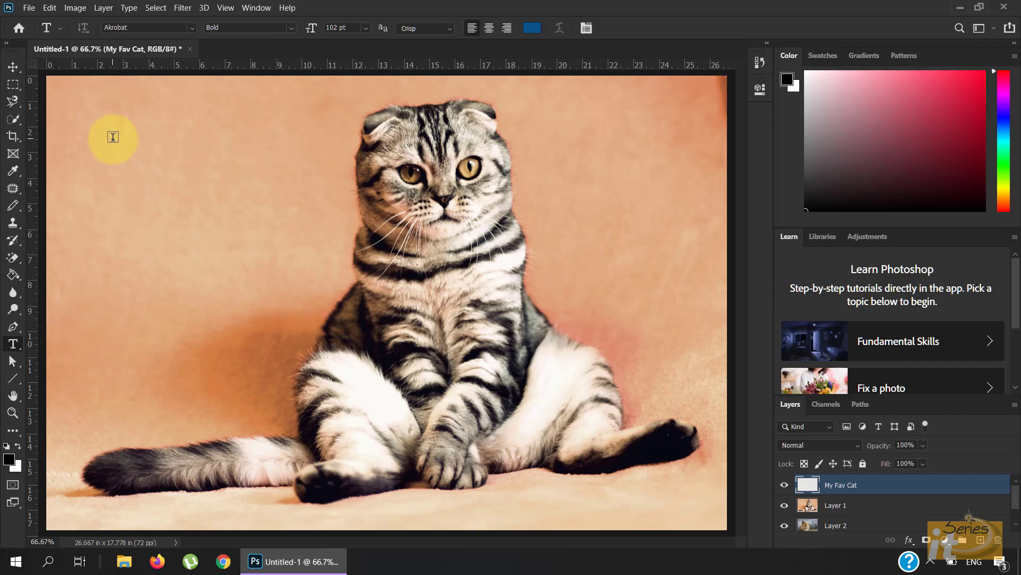
{"action": "left_click", "coordinate": [113, 137]}
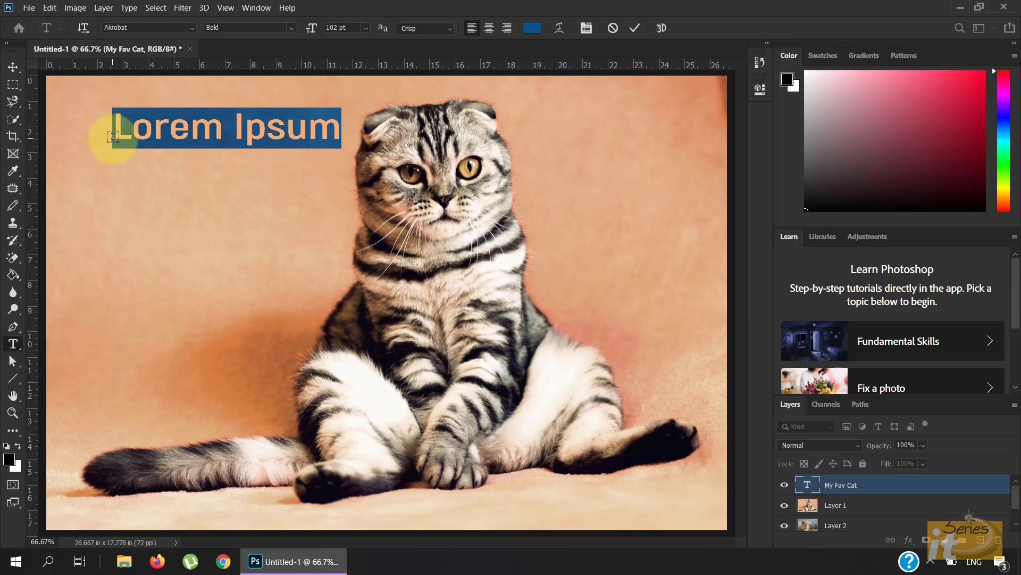
{"action": "left_click", "coordinate": [13, 68]}
Select Layer 1 and the text layer from the canvas with the Move tool, and make Layer 2 active
{"action": "left_click", "coordinate": [278, 183]}
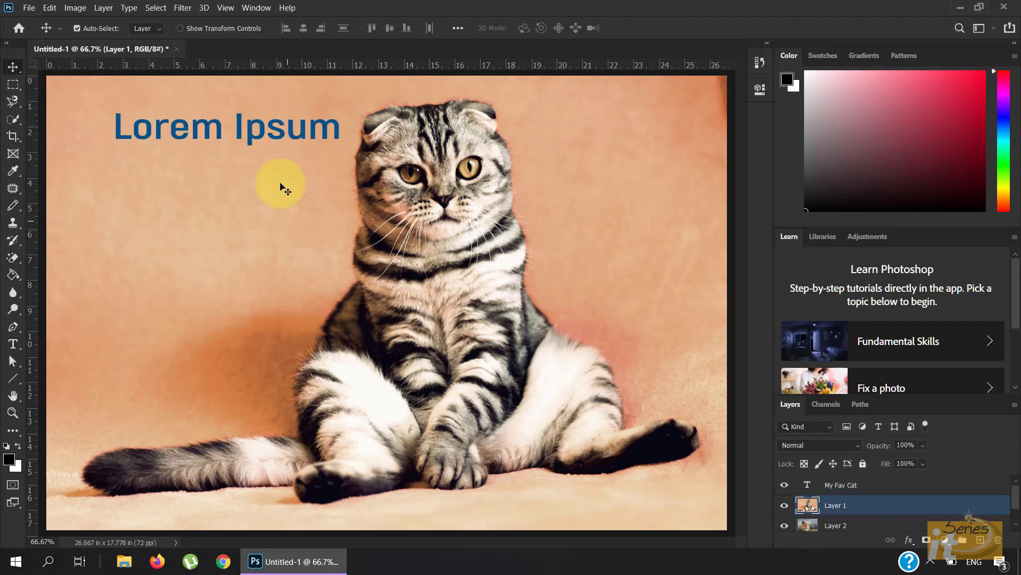
{"action": "left_click", "coordinate": [234, 134]}
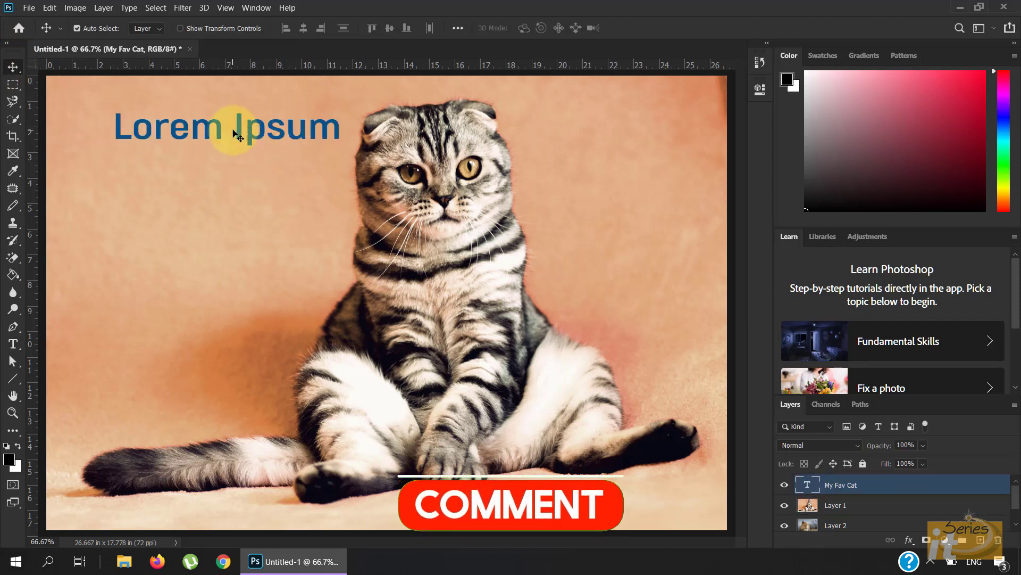
{"action": "left_click", "coordinate": [846, 526]}
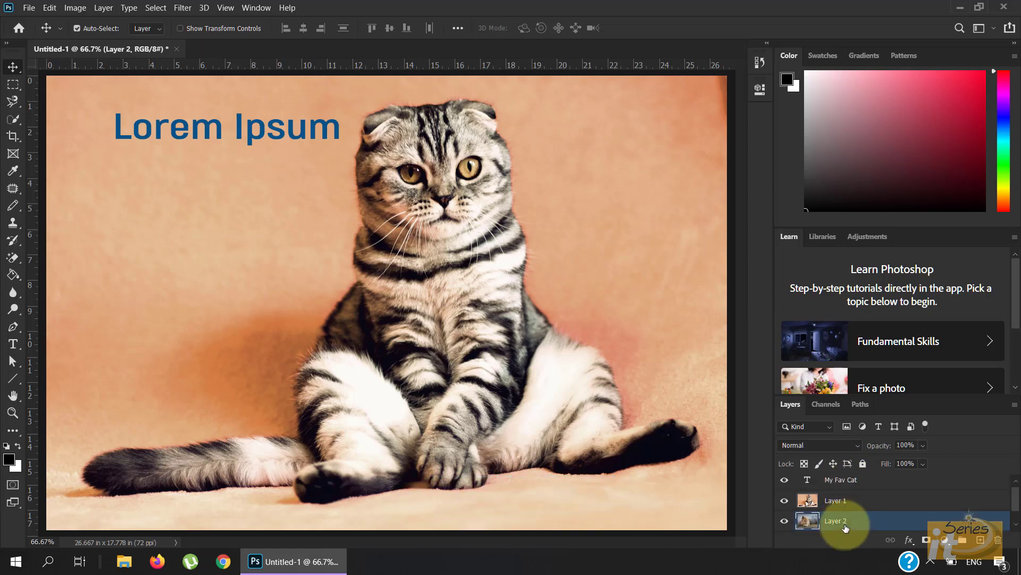